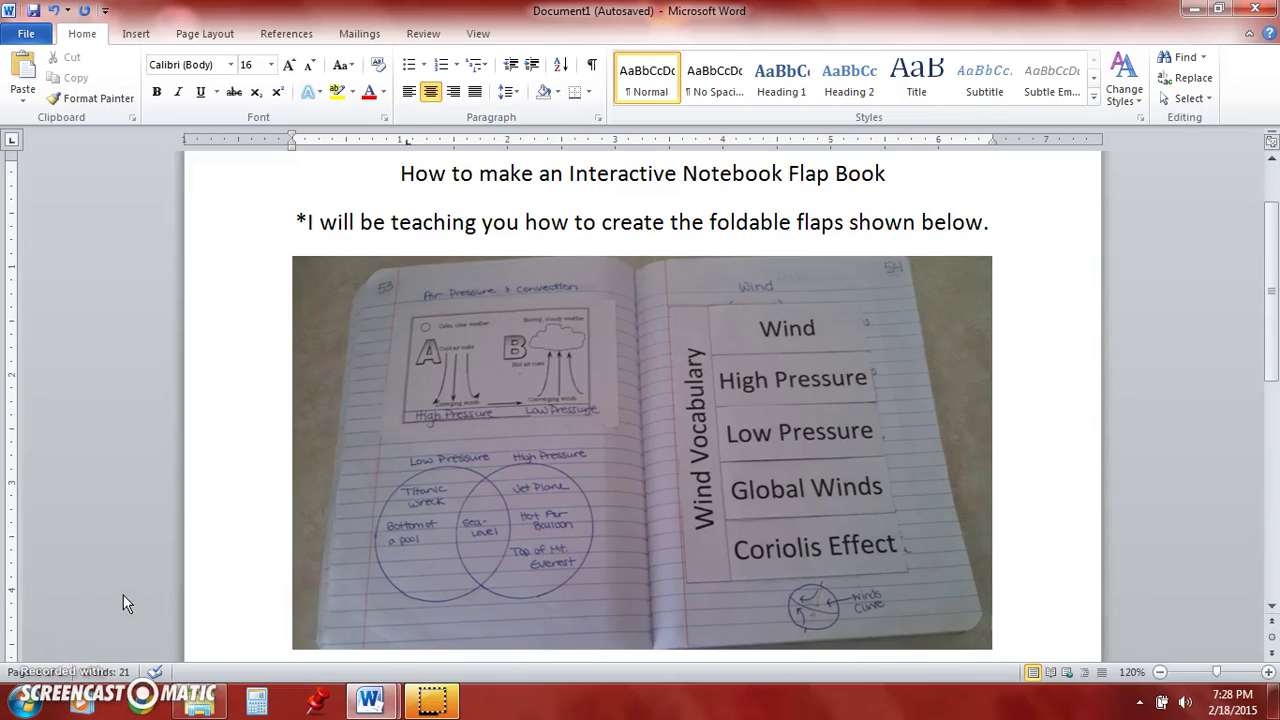
# - Add a new blank page after the second notebook photo
pyautogui.click(137, 586)
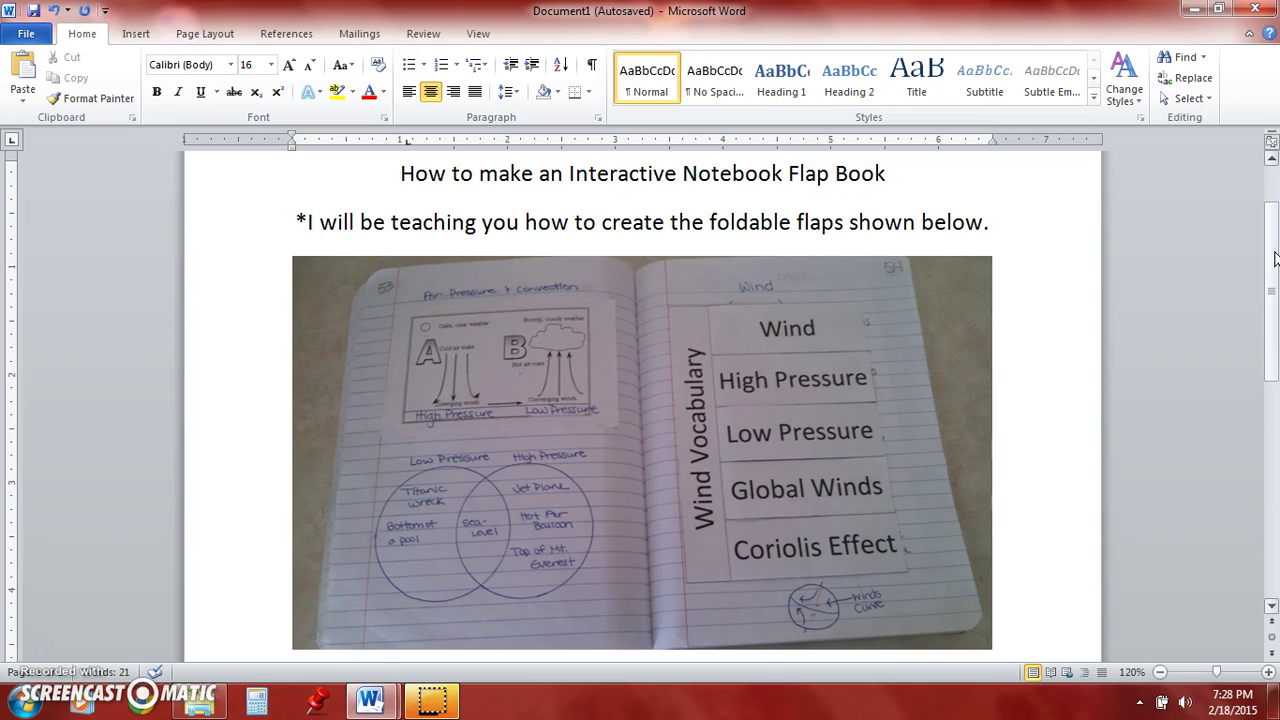
pyautogui.moveTo(1272, 250); pyautogui.dragTo(1273, 423)
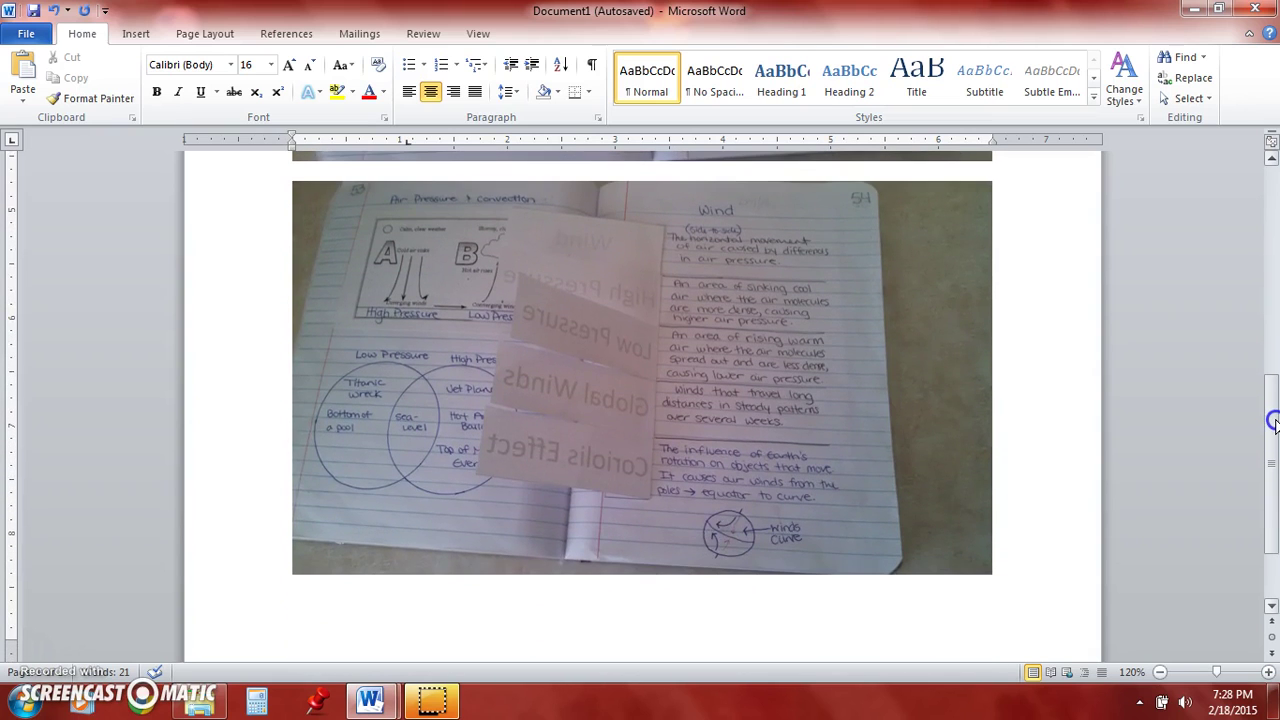
pyautogui.click(1018, 556)
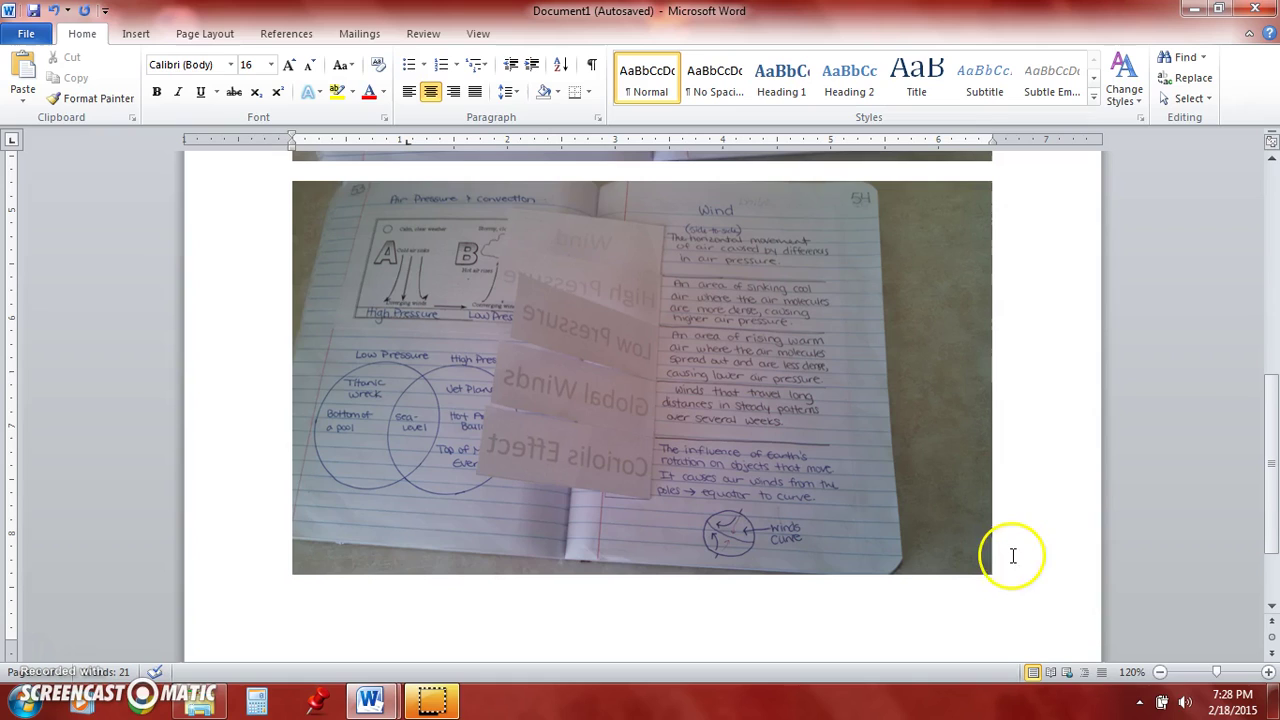
pyautogui.hotkey('ctrl', 'Return')
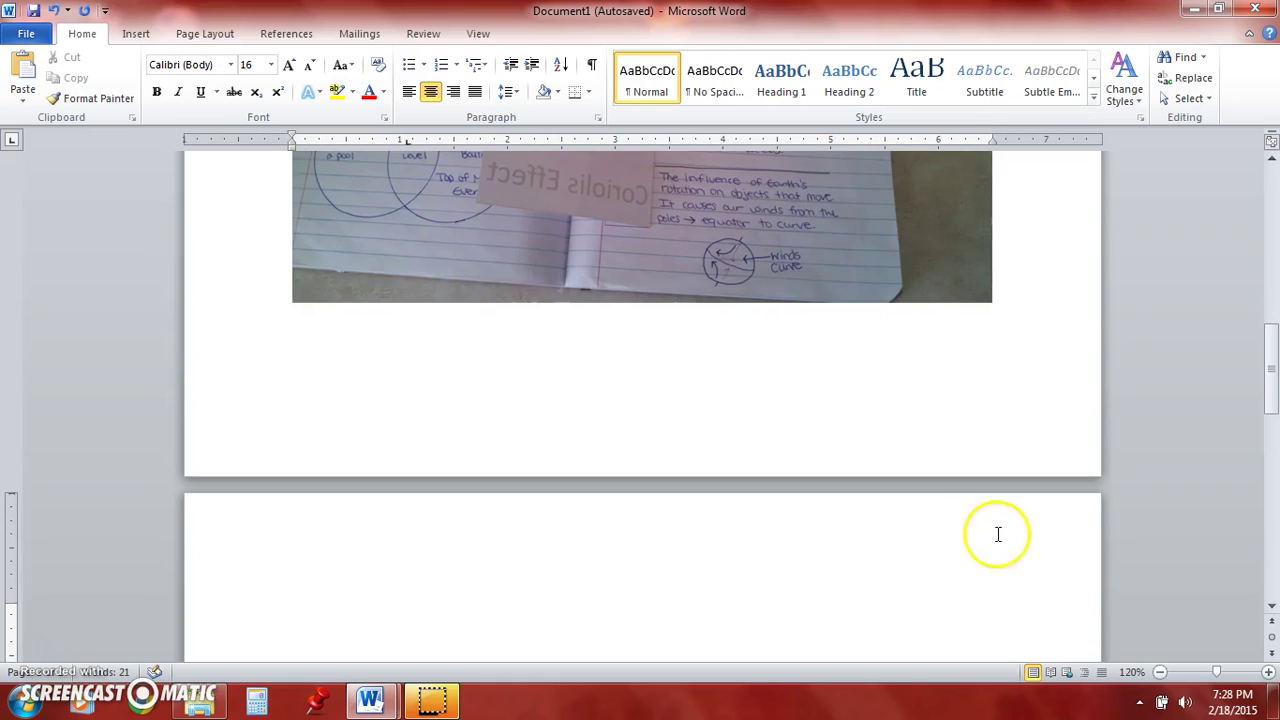
pyautogui.scroll(-5, 1118, 588)
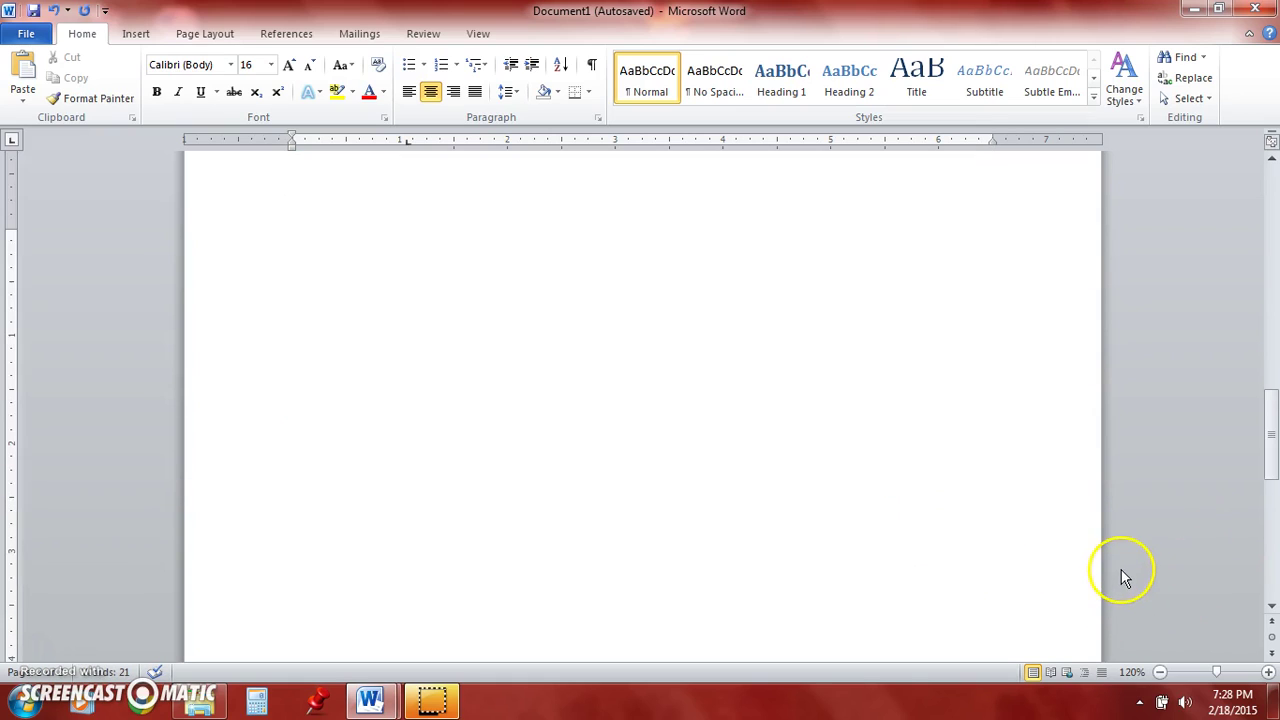
# - Draw a tall, narrow rectangle about 8.6" high and 1.19" wide near the left edge of the blank page
pyautogui.click(1159, 672)
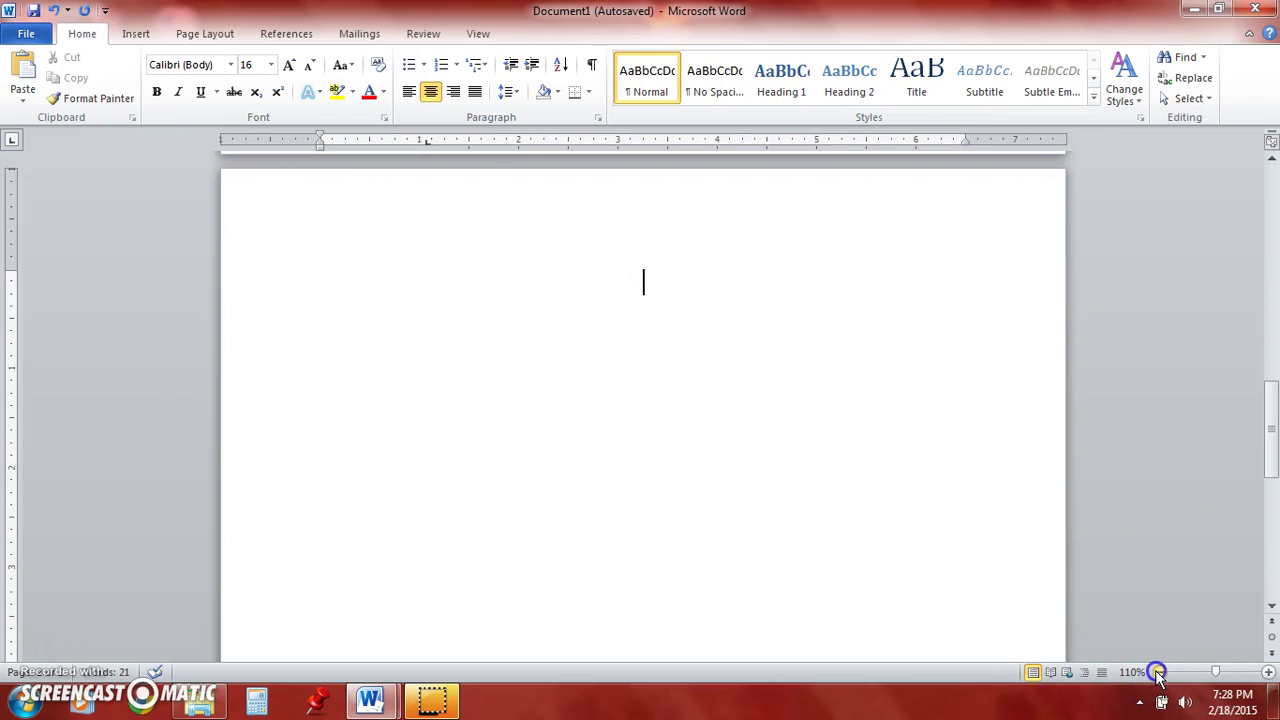
pyautogui.click(1159, 672)
pyautogui.click(1159, 672)
pyautogui.click(1157, 673)
pyautogui.click(1157, 673)
pyautogui.click(1157, 673)
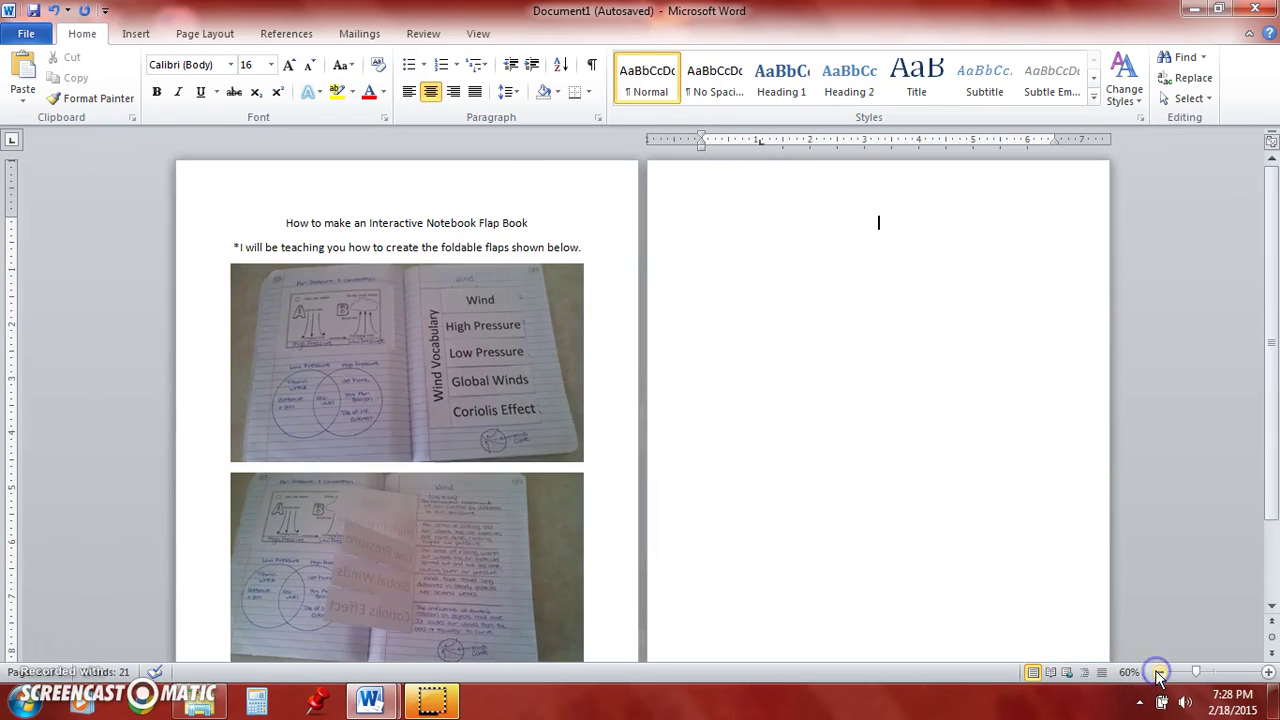
pyautogui.click(1157, 673)
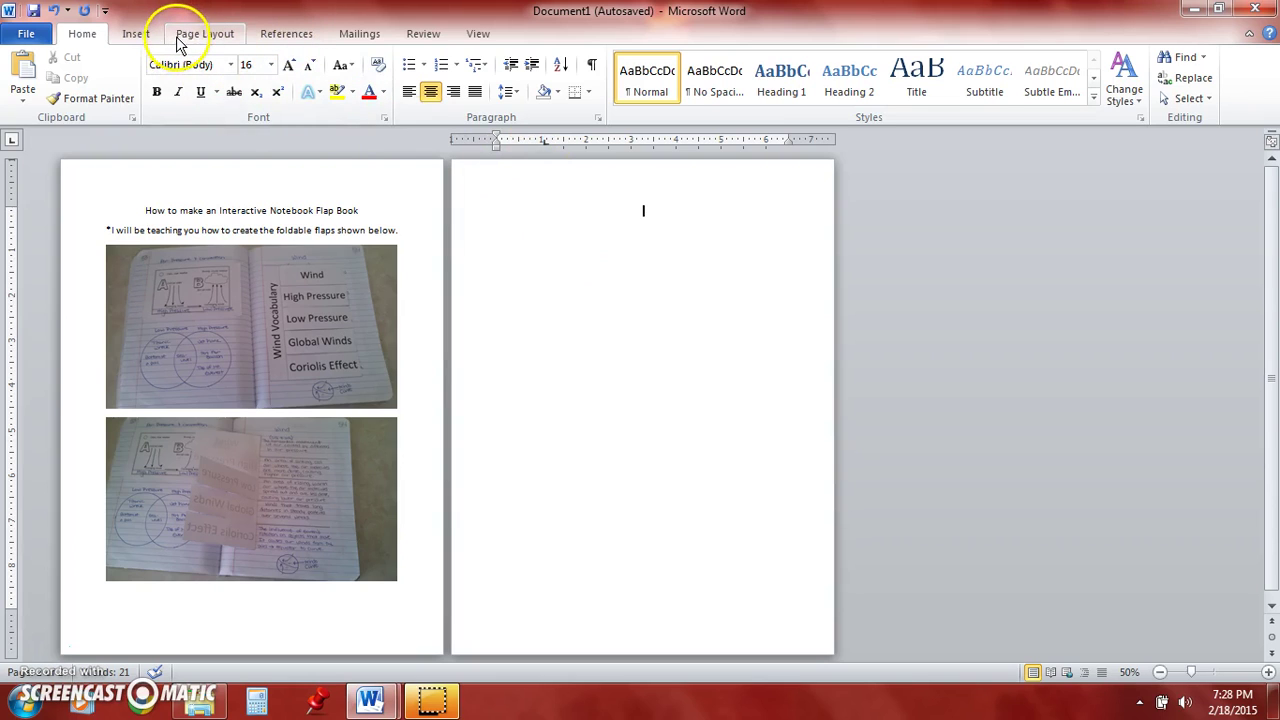
pyautogui.click(140, 35)
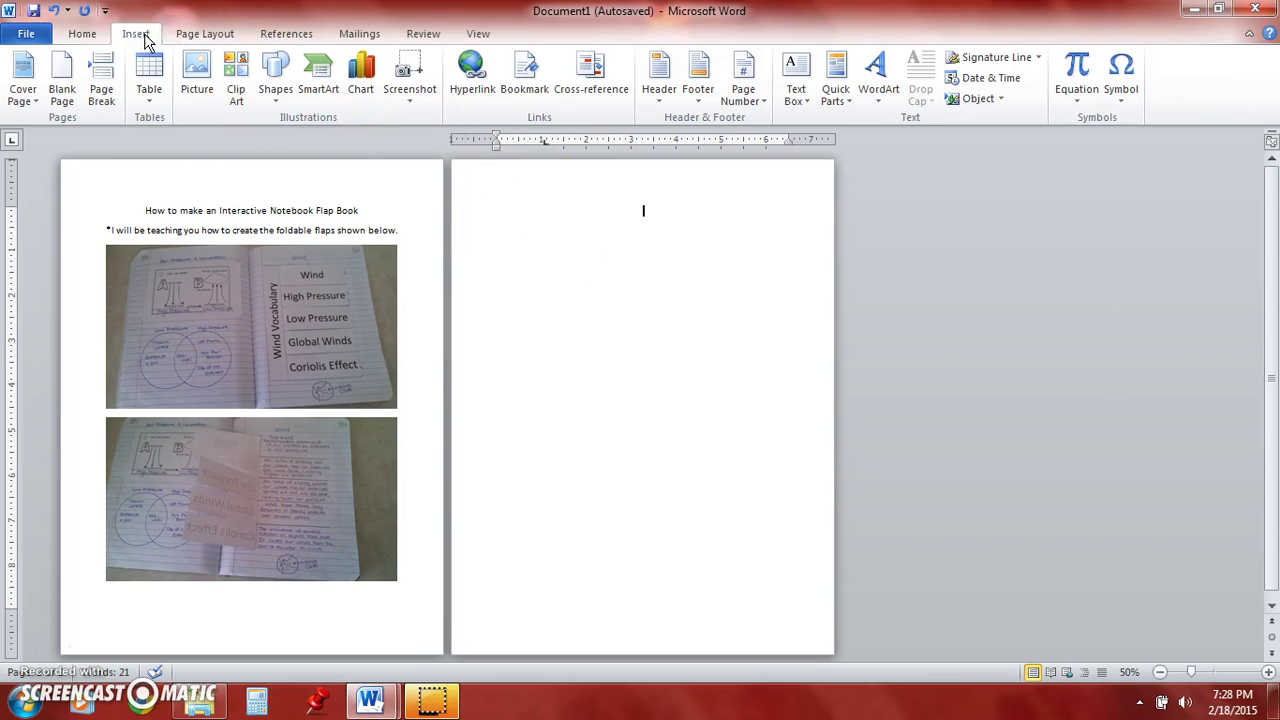
pyautogui.click(275, 90)
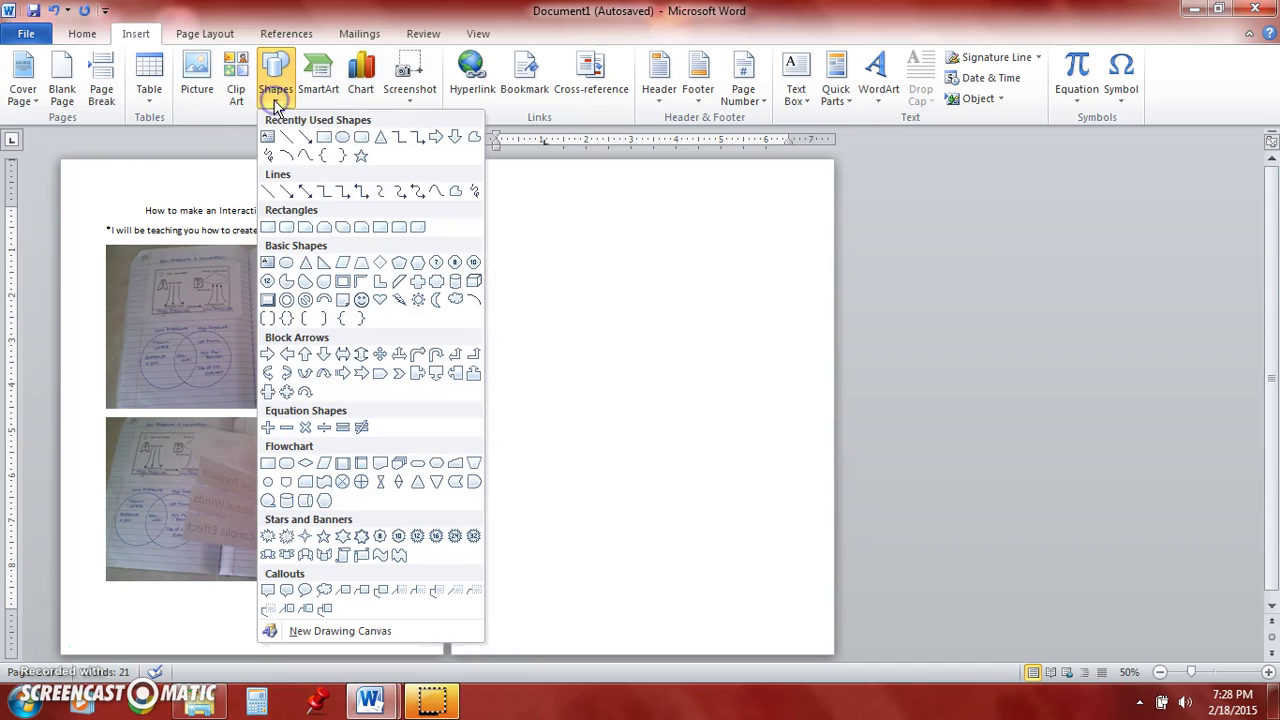
pyautogui.click(322, 138)
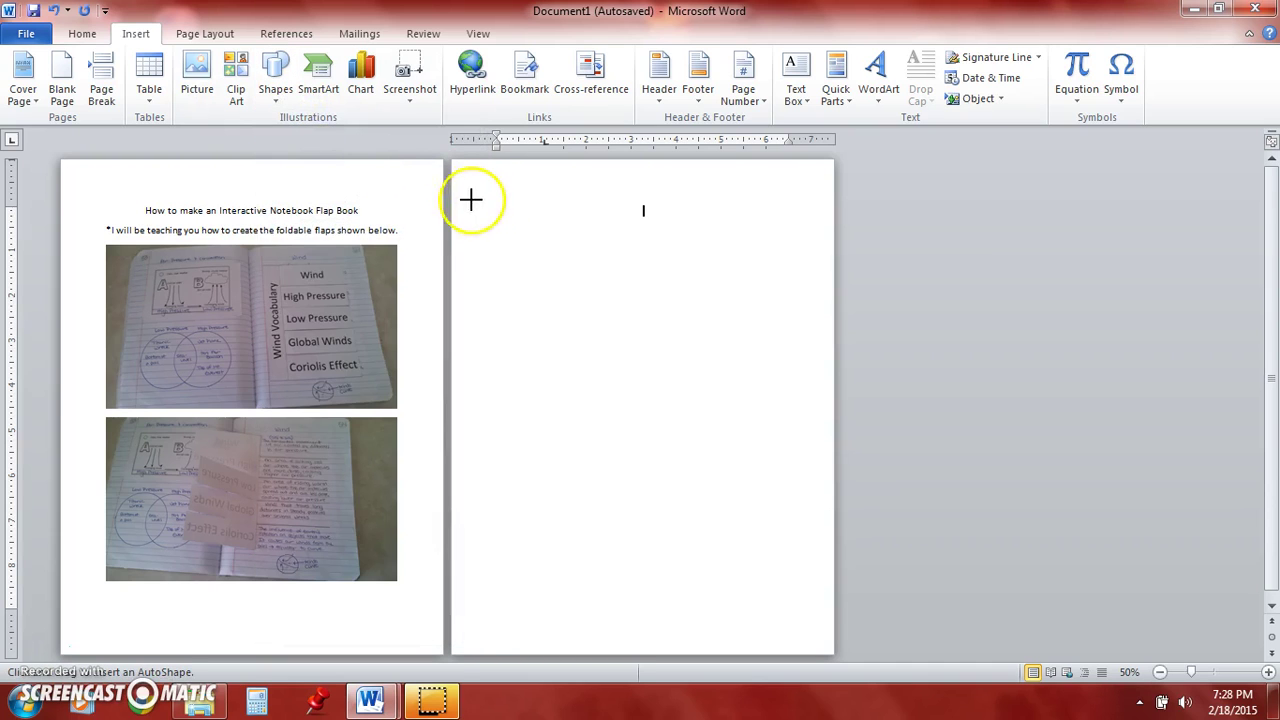
pyautogui.moveTo(484, 208)
pyautogui.mouseDown()
pyautogui.moveTo(523, 217)
pyautogui.moveTo(543, 371)
pyautogui.moveTo(529, 605)
pyautogui.moveTo(537, 595)
pyautogui.mouseUp()
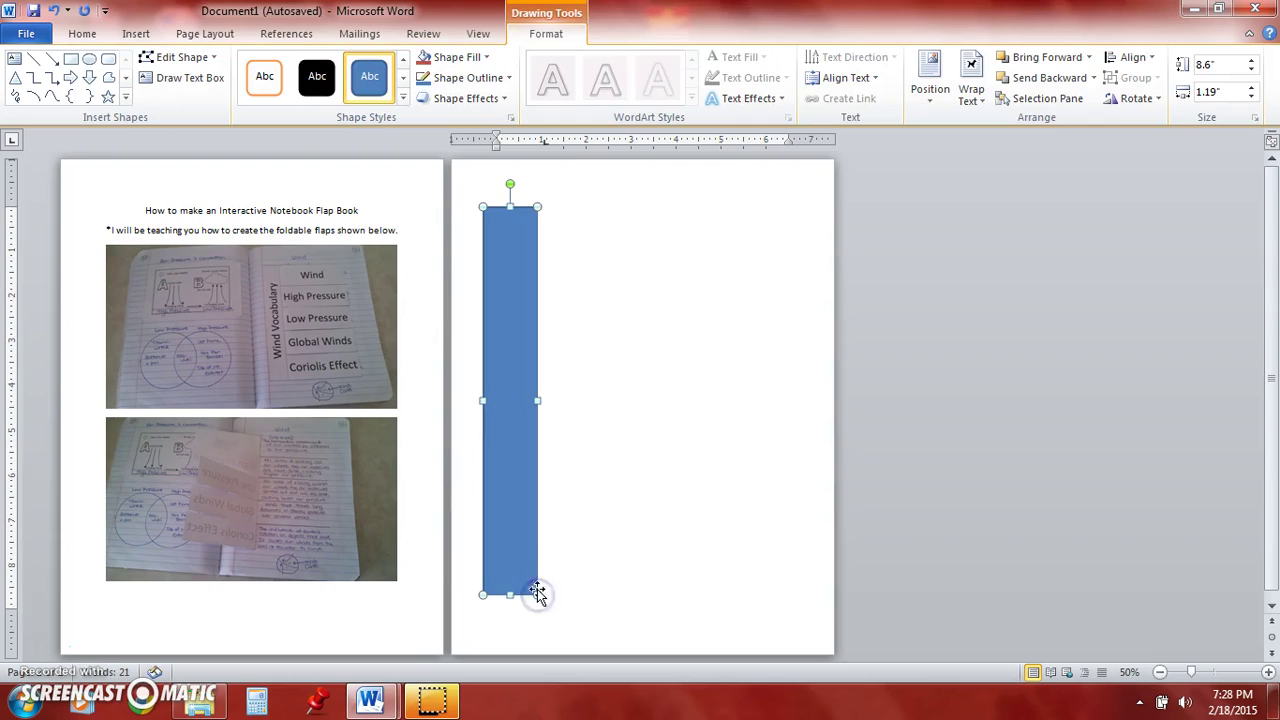
# - Format the tall rectangle with no fill and a solid black outline
pyautogui.click(527, 390)
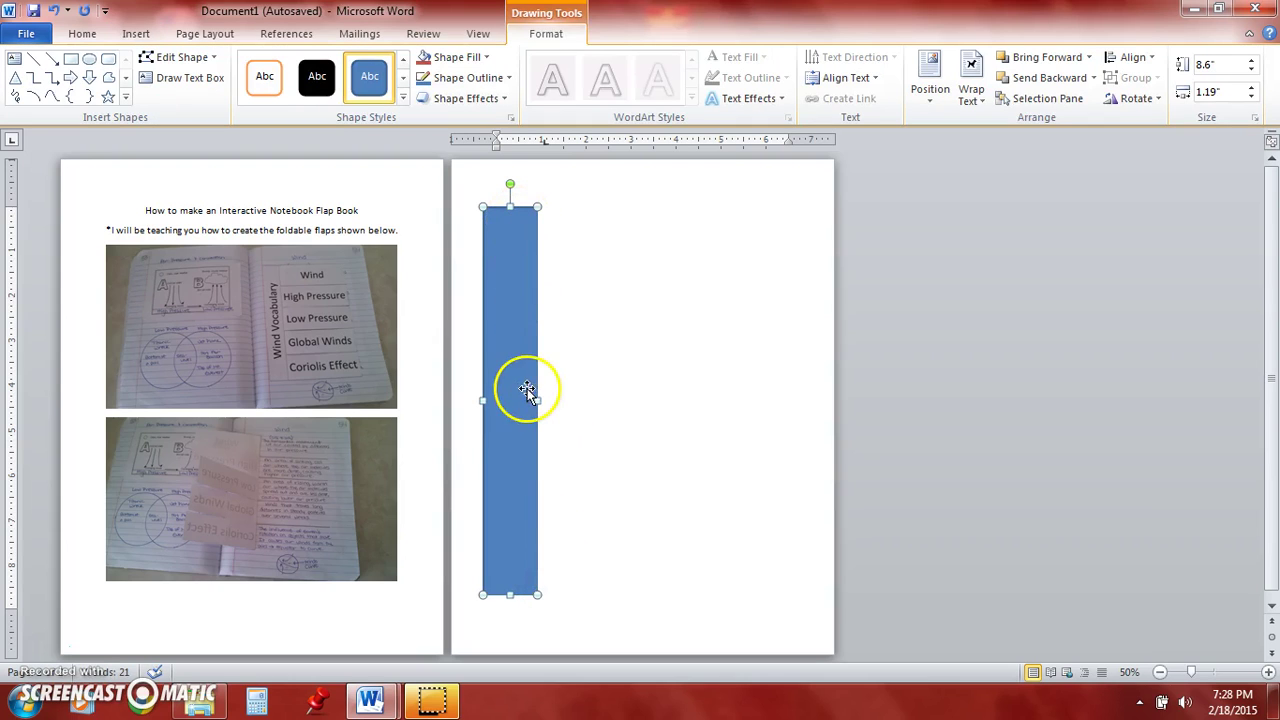
pyautogui.rightClick(538, 270)
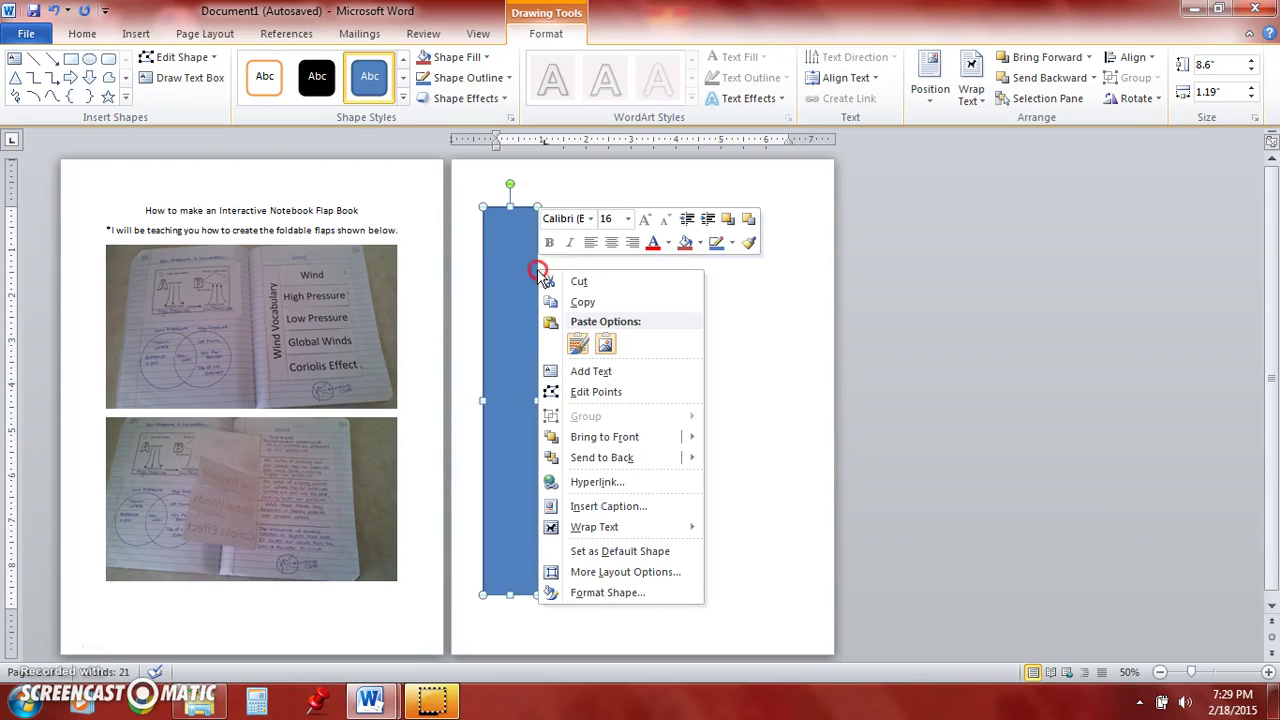
pyautogui.click(590, 594)
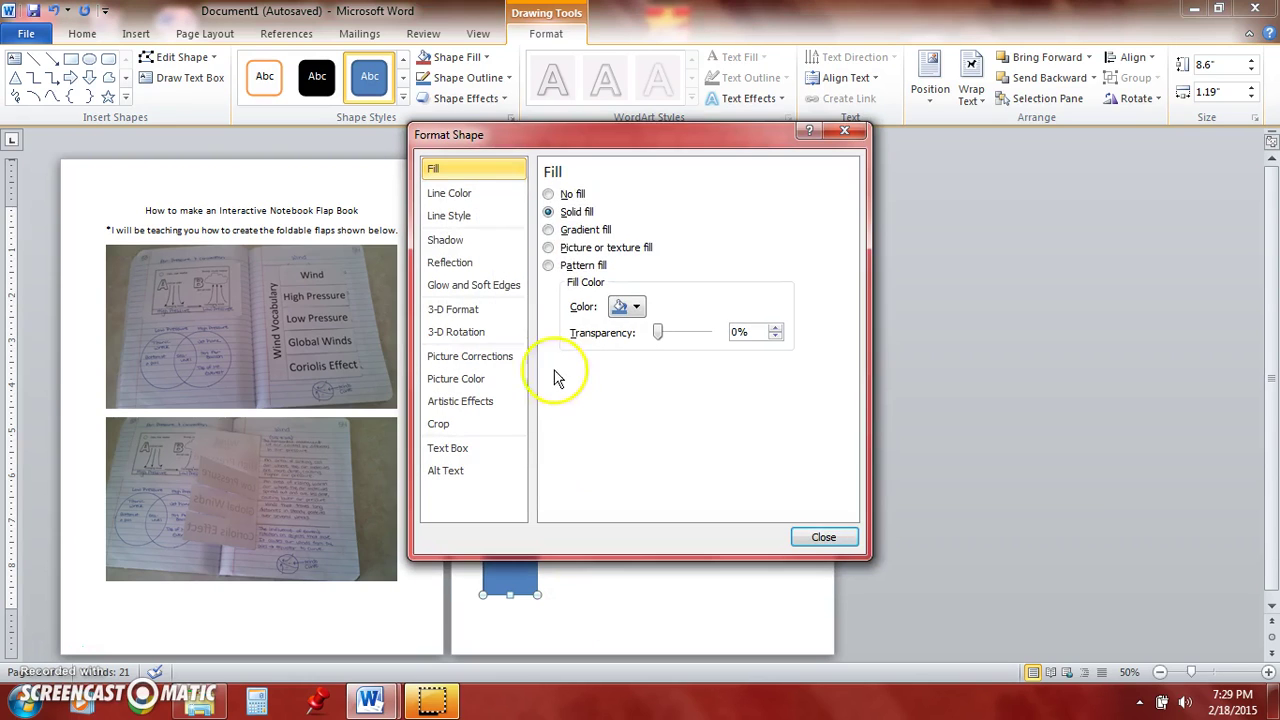
pyautogui.click(548, 194)
pyautogui.click(488, 195)
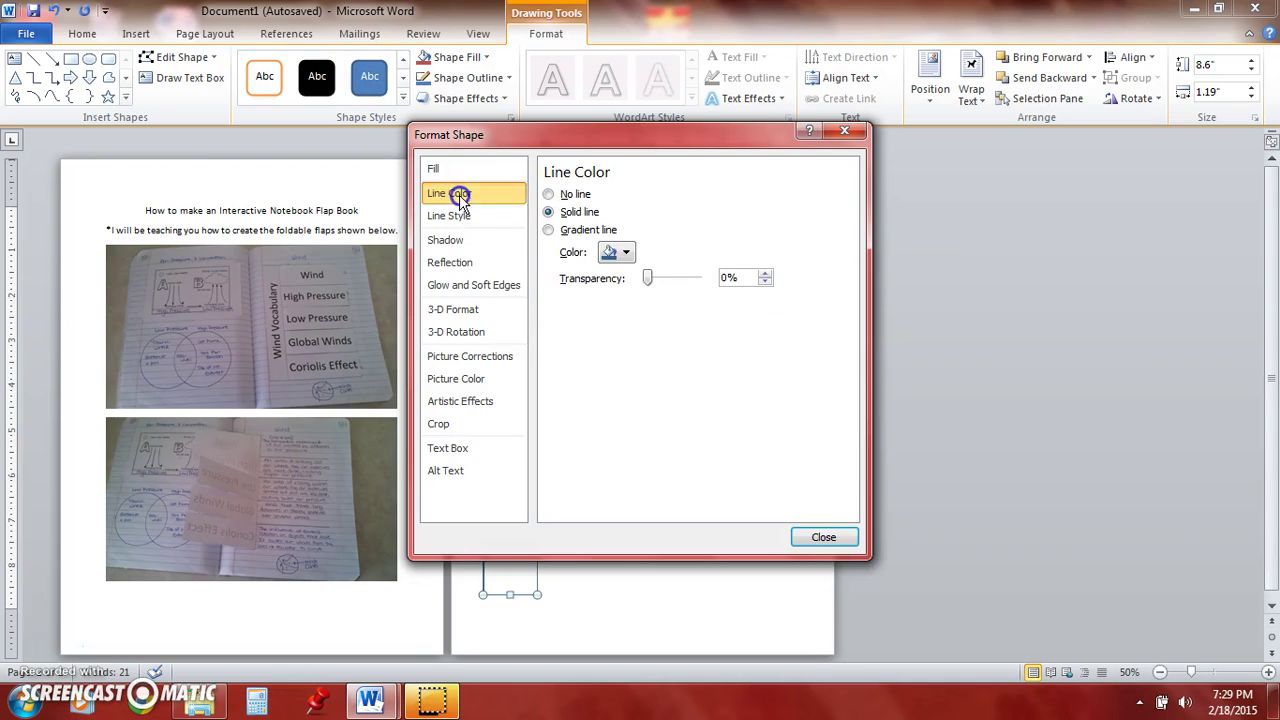
pyautogui.click(624, 252)
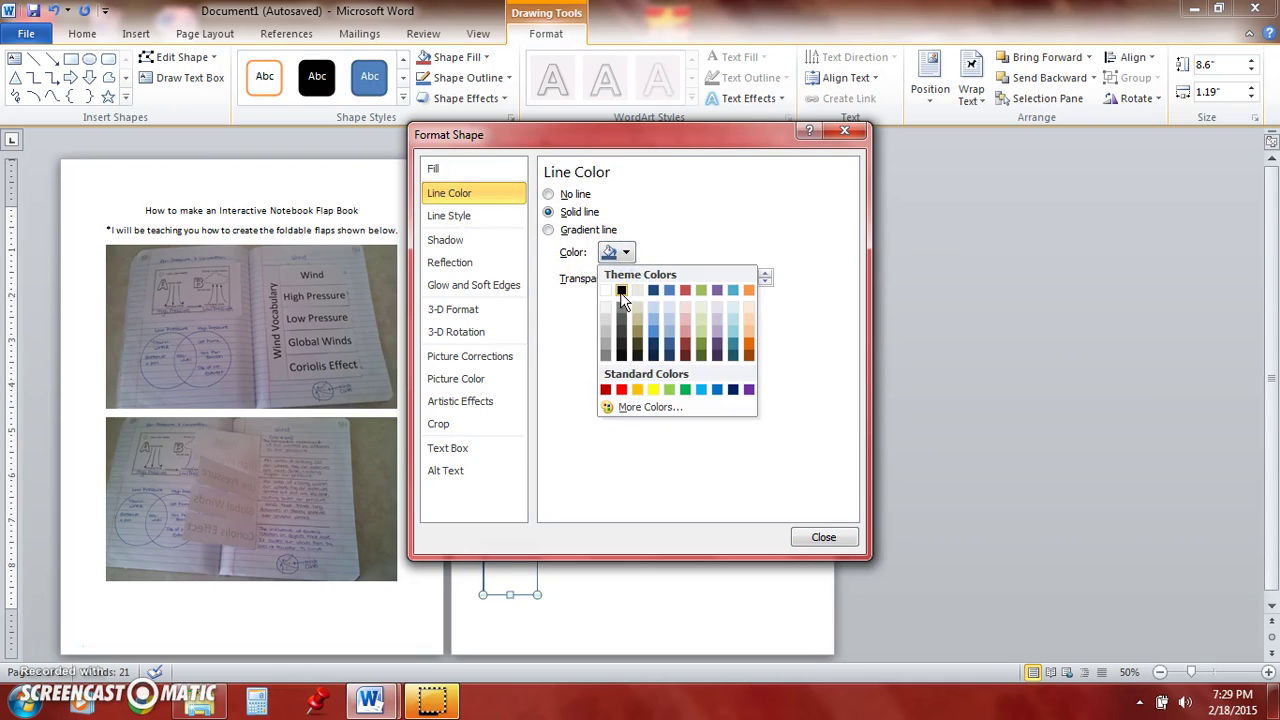
pyautogui.click(621, 291)
pyautogui.click(824, 538)
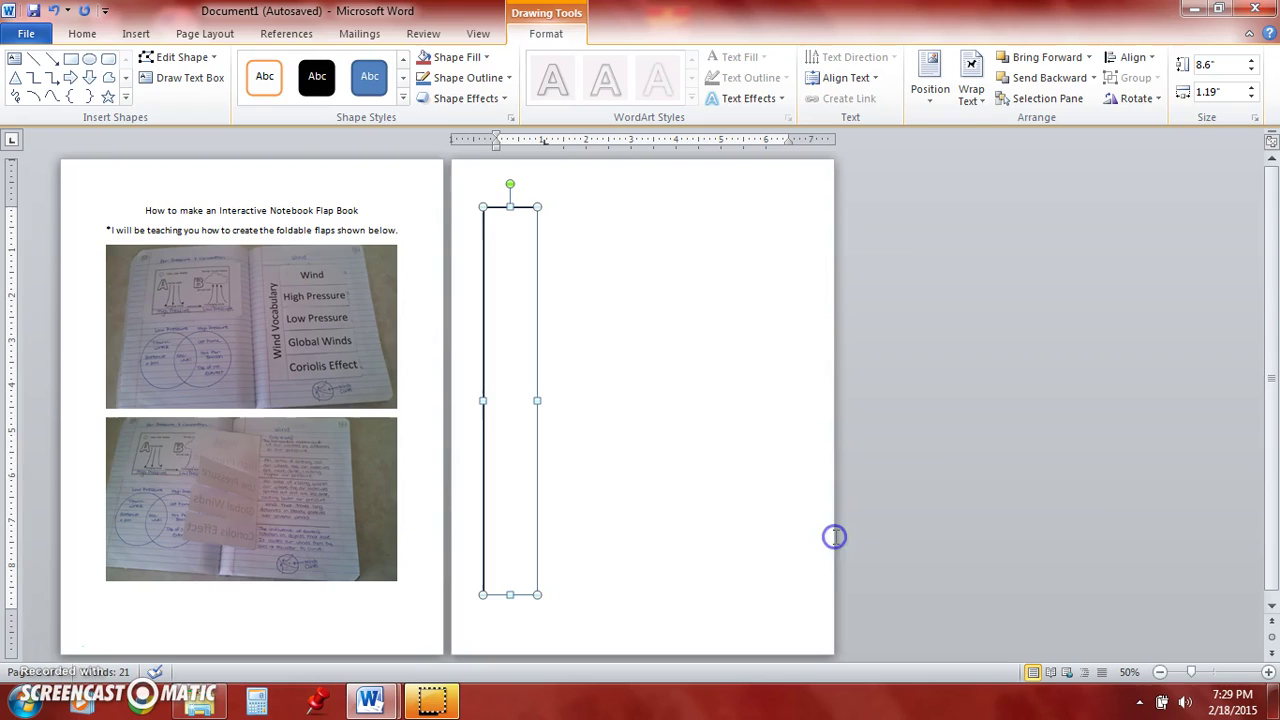
# - Add the text "Wind Vocabulary" inside the tall rectangle
pyautogui.rightClick(514, 371)
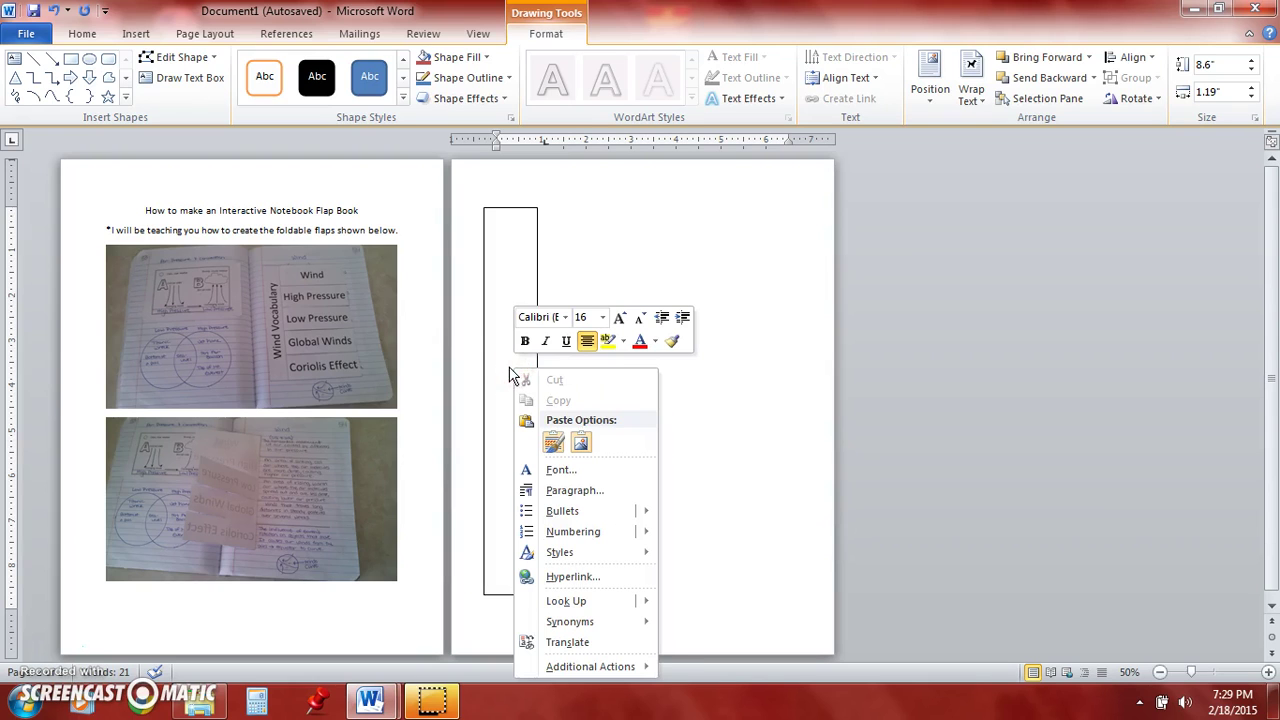
pyautogui.click(506, 337)
pyautogui.rightClick(507, 334)
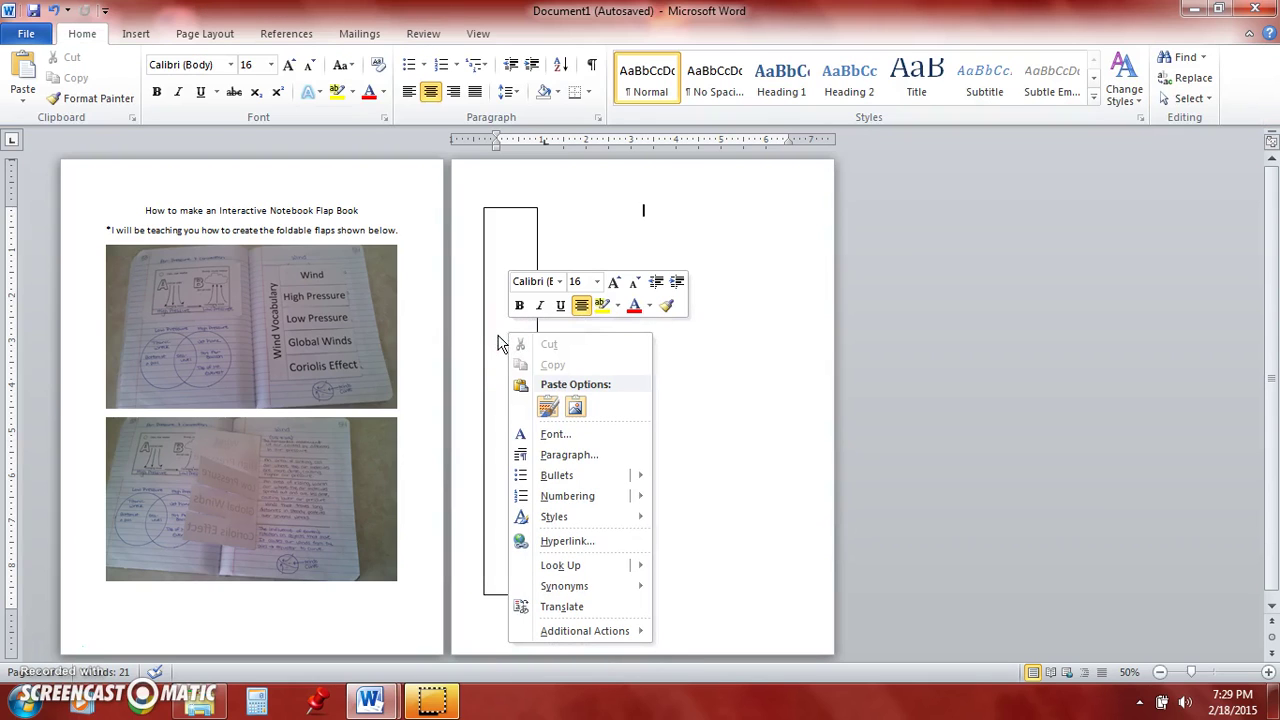
pyautogui.rightClick(499, 339)
pyautogui.click(491, 286)
pyautogui.rightClick(488, 279)
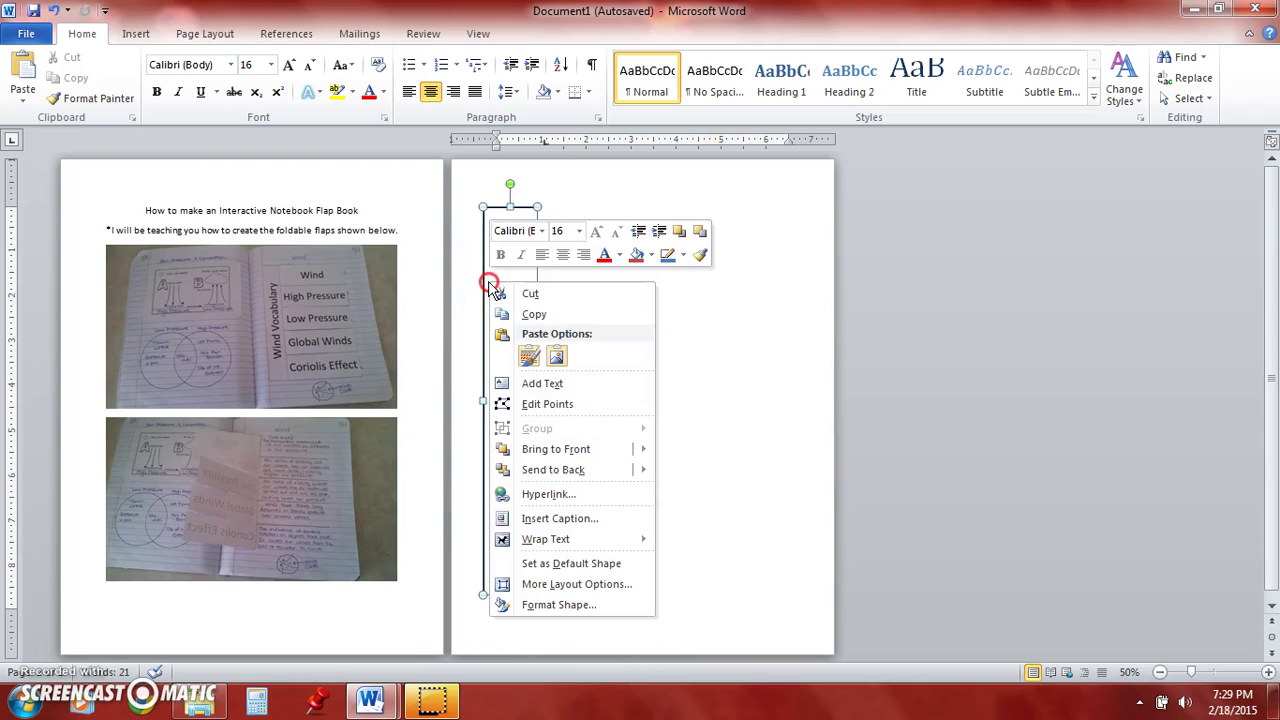
pyautogui.click(537, 386)
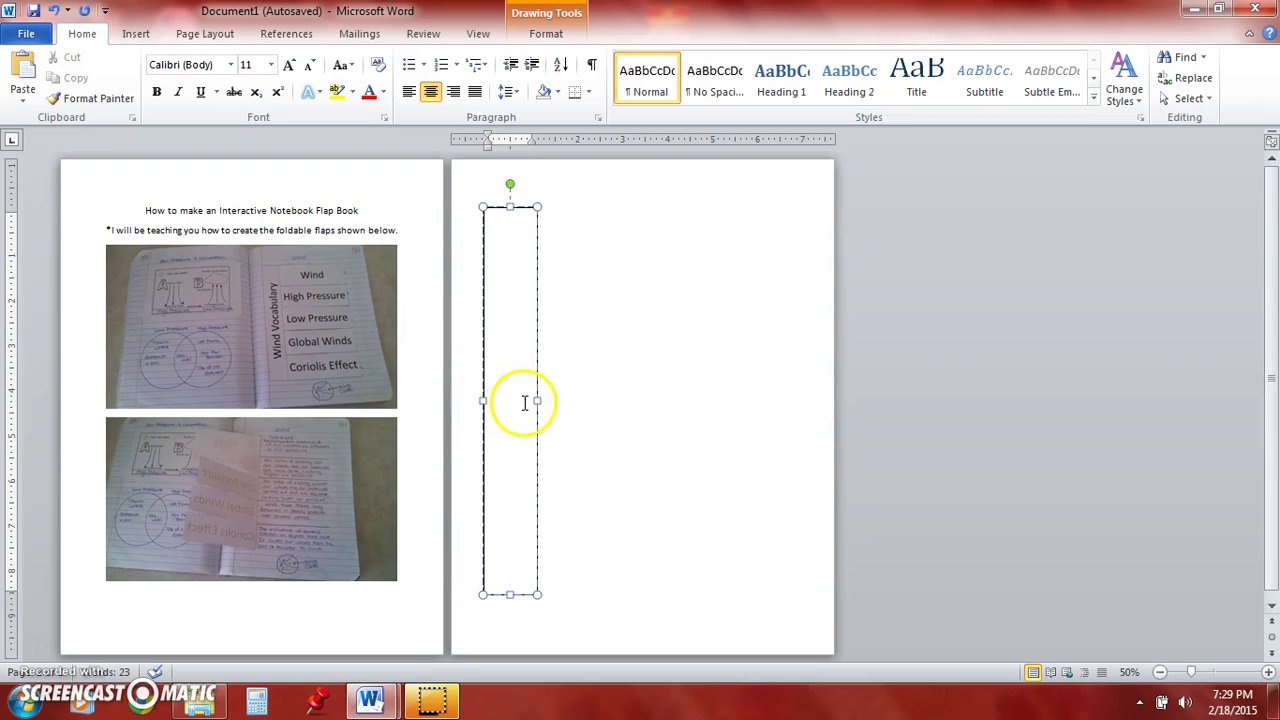
# - Set the font color of the rectangle's "Wind Vocabulary" text to black
pyautogui.moveTo(530, 401); pyautogui.dragTo(474, 397)
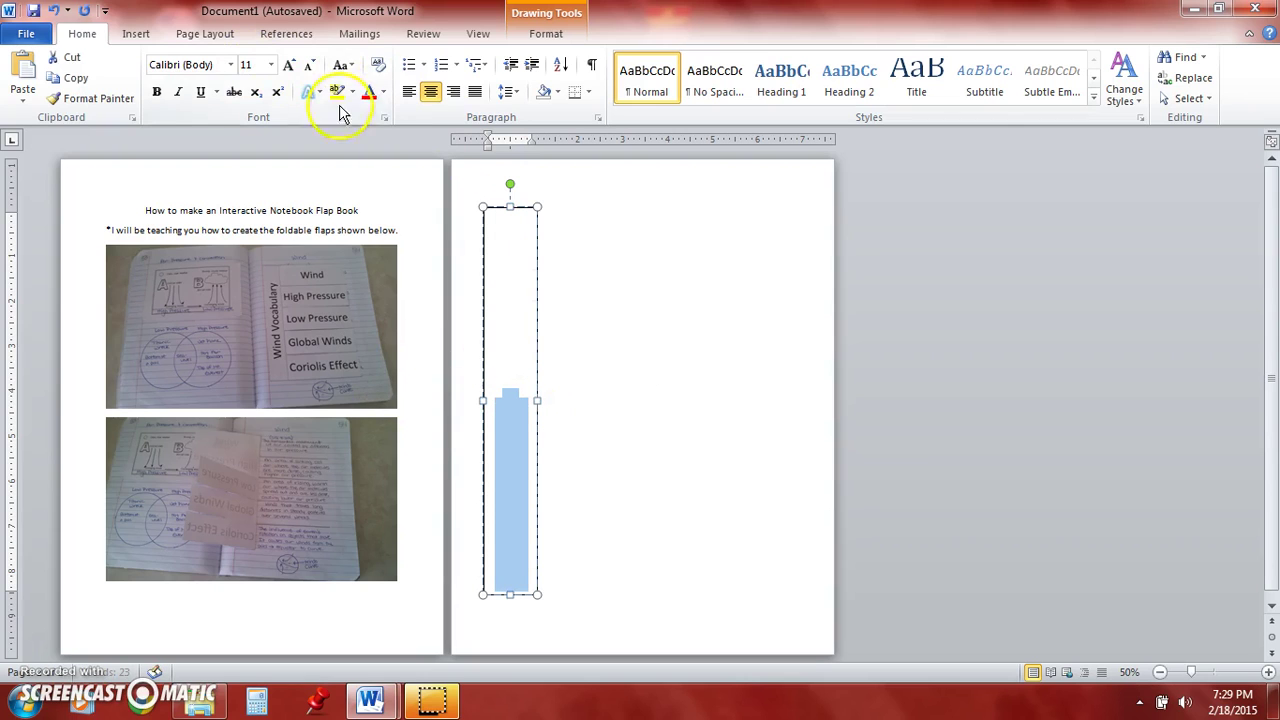
pyautogui.click(386, 100)
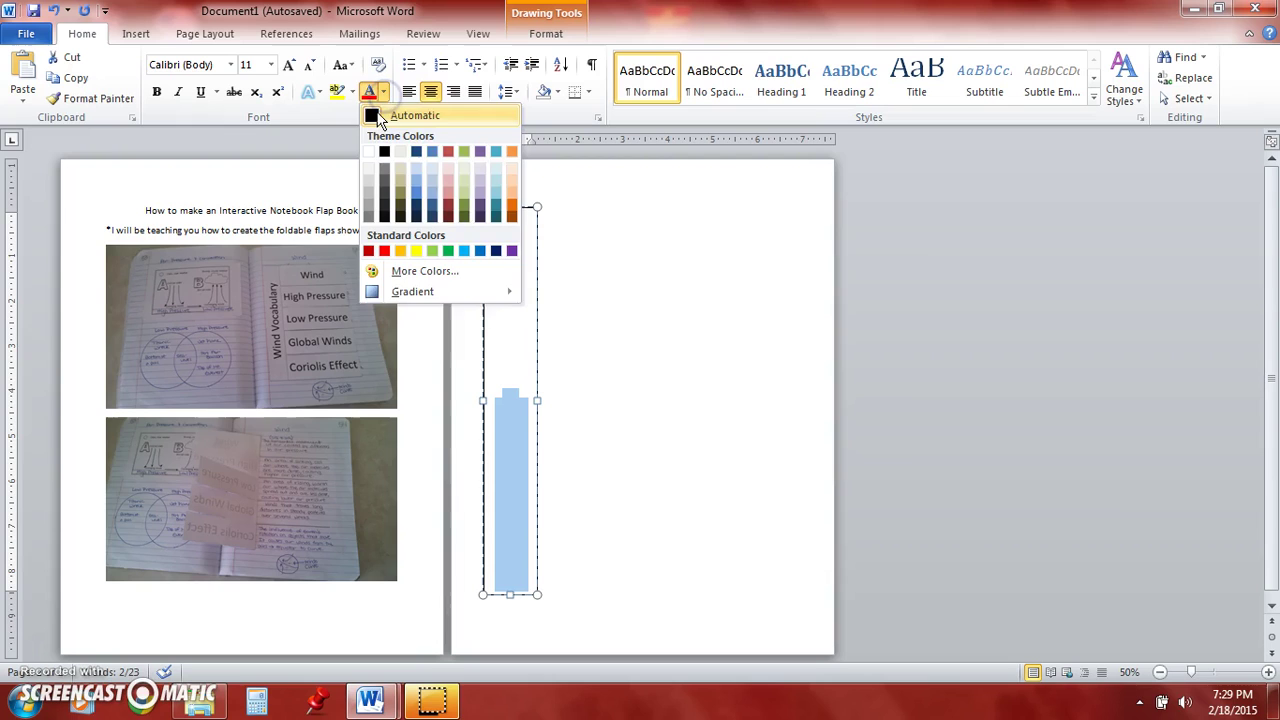
pyautogui.click(385, 194)
pyautogui.click(383, 93)
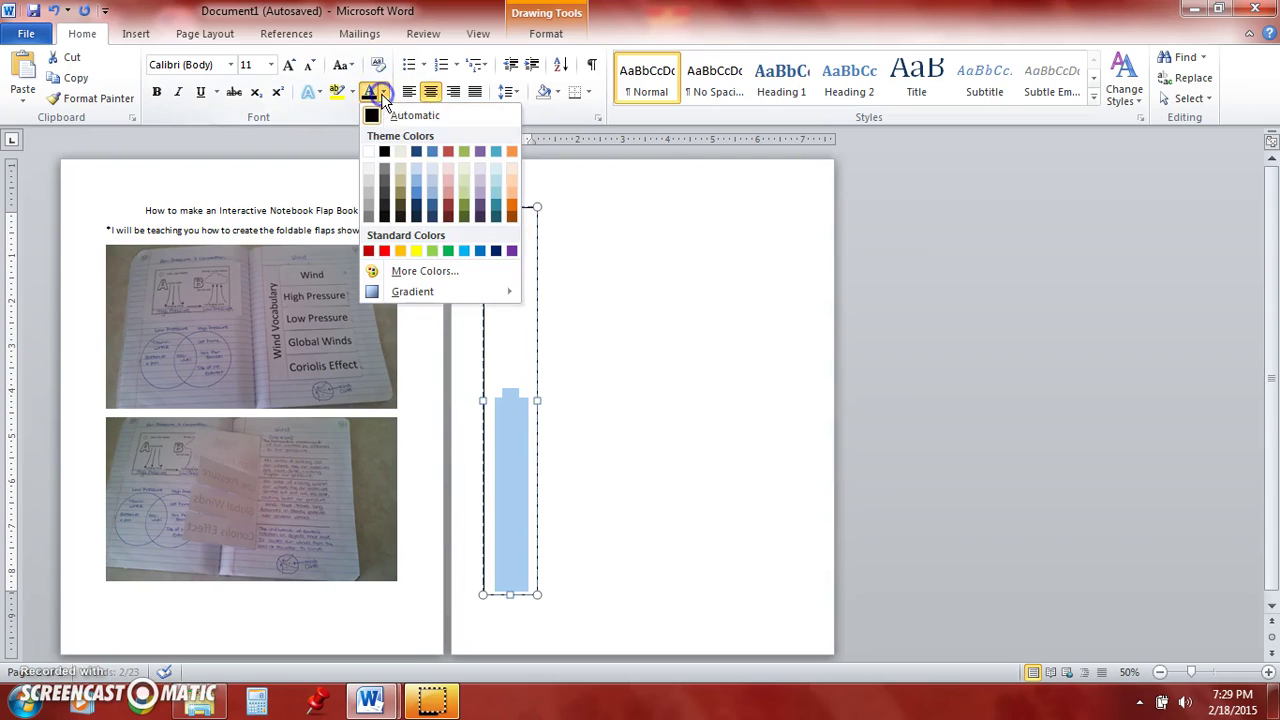
pyautogui.click(386, 151)
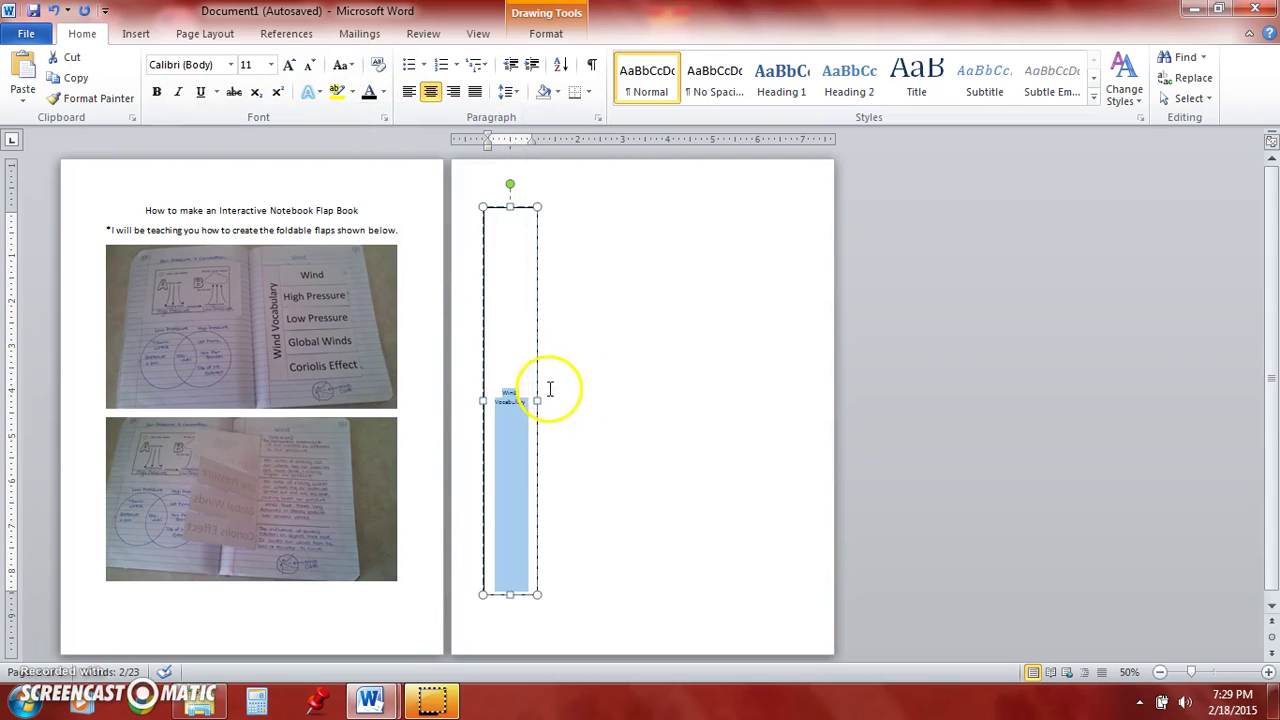
# - Set the text direction in the tall rectangle to Rotate all text 270°
pyautogui.rightClick(537, 385)
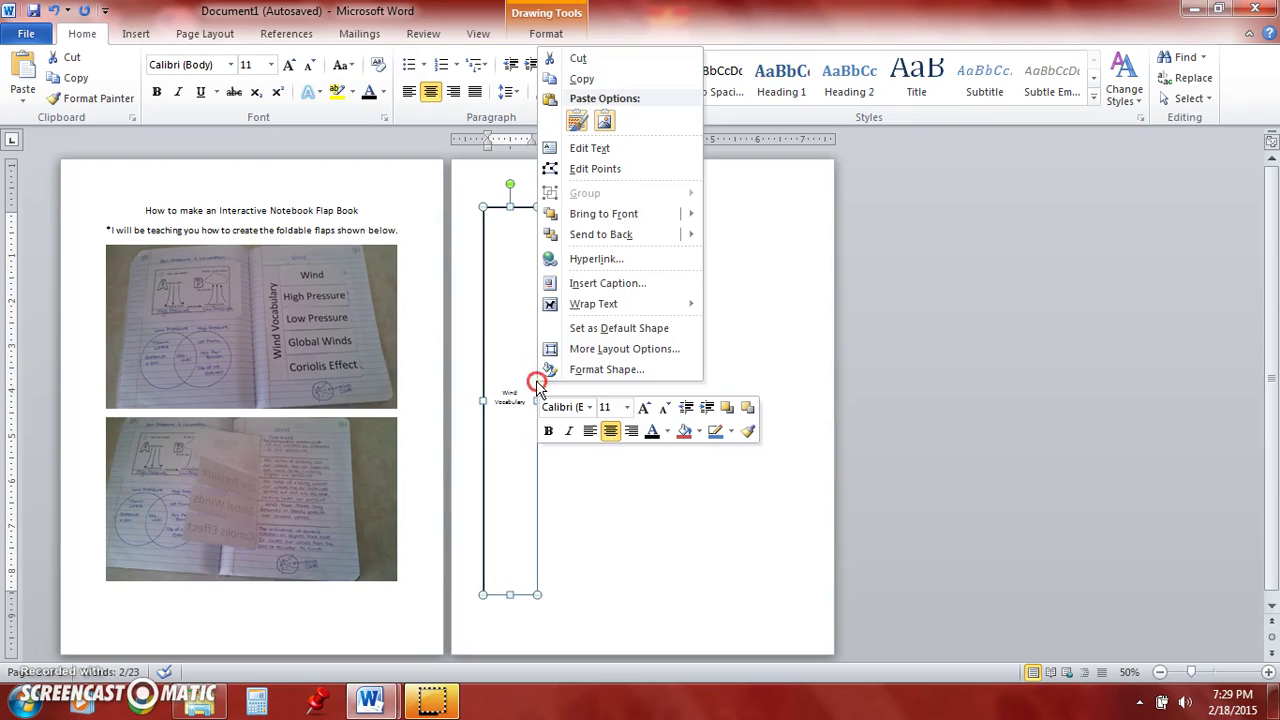
pyautogui.click(603, 369)
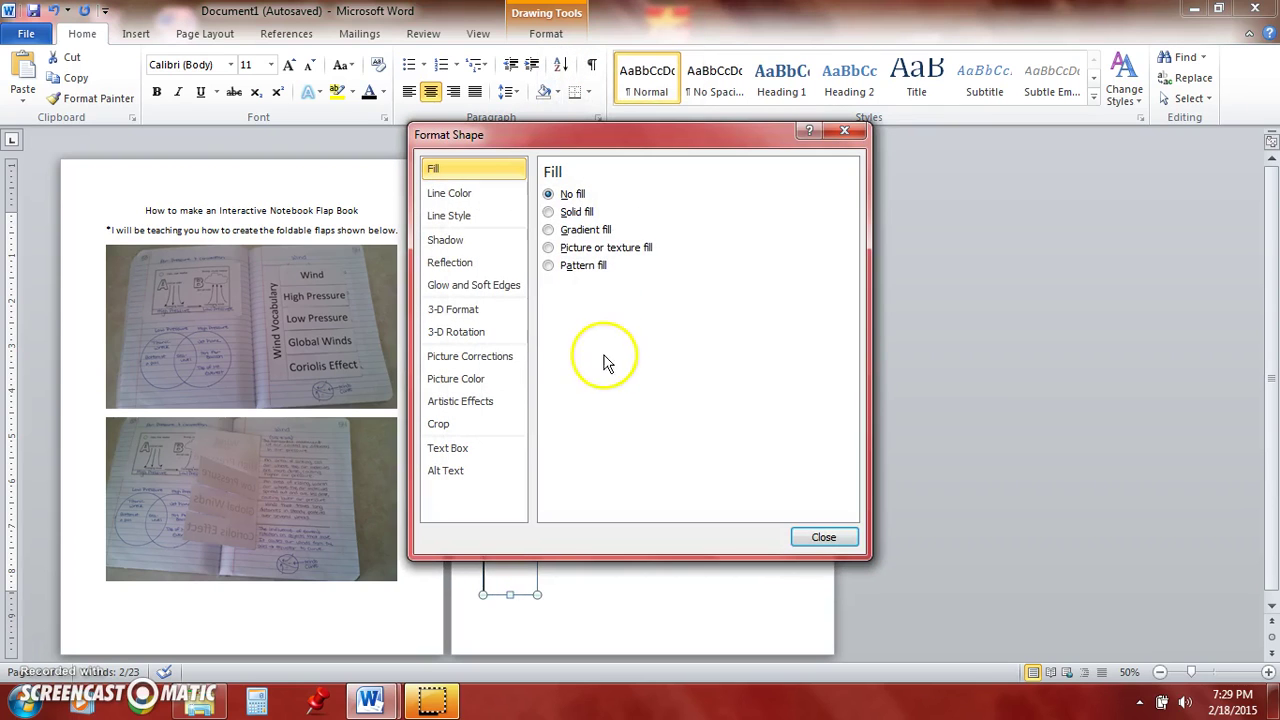
pyautogui.click(458, 449)
pyautogui.click(711, 242)
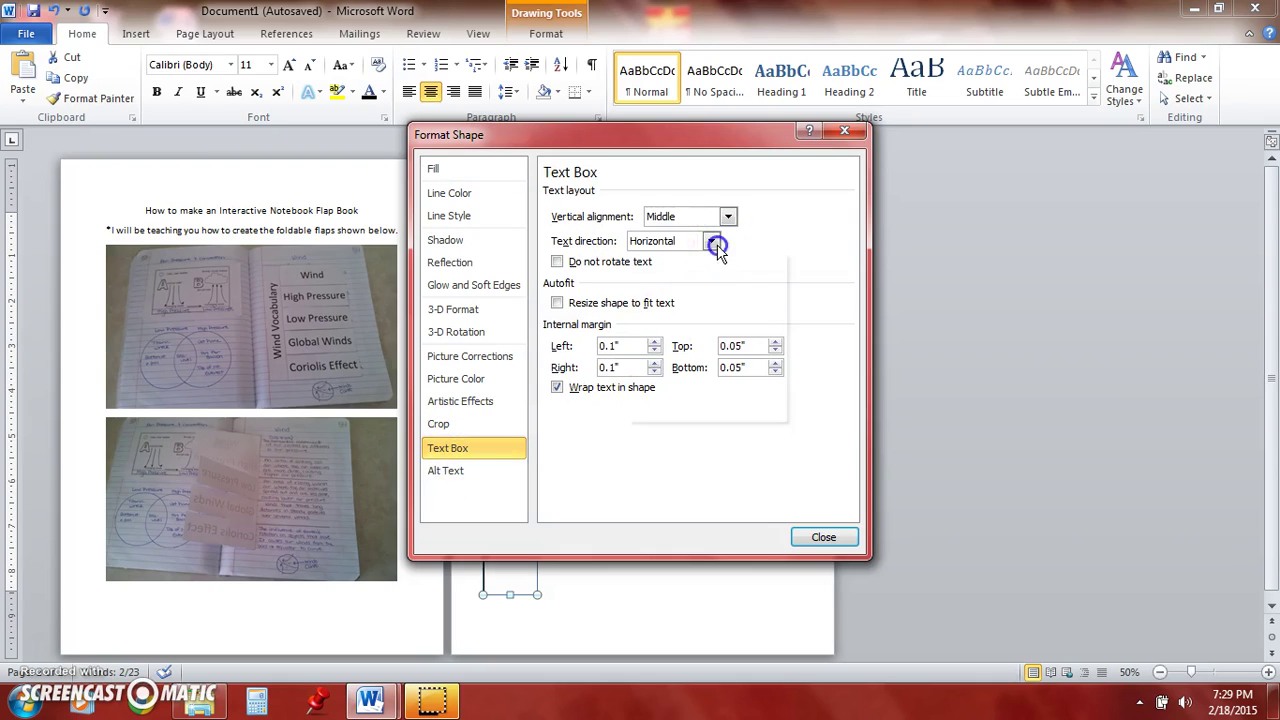
pyautogui.click(706, 391)
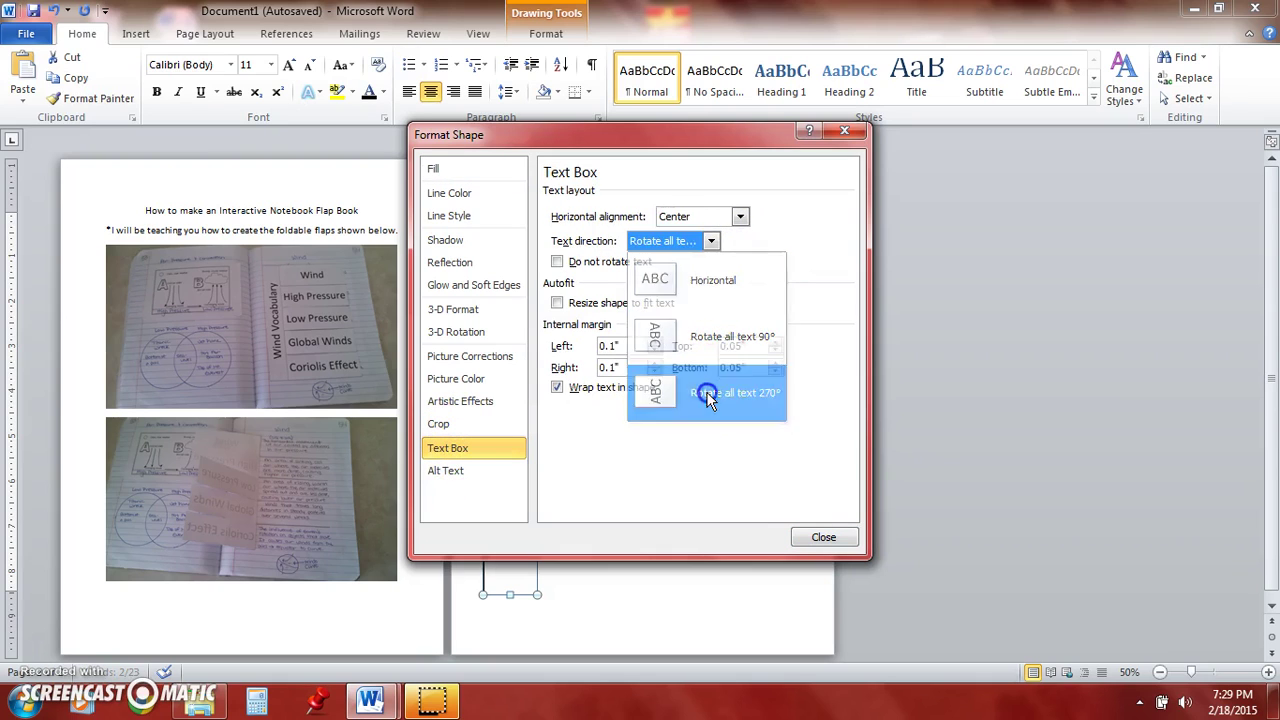
pyautogui.click(818, 541)
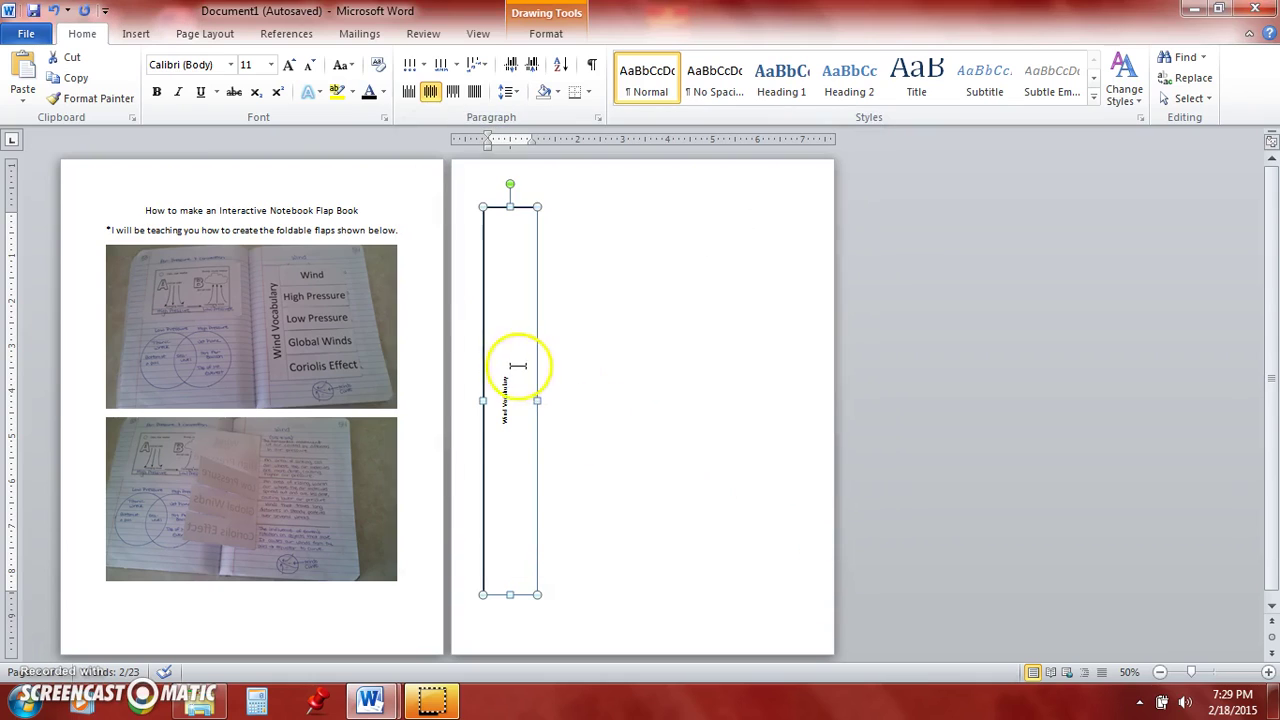
# - Set the font size of the rotated "Wind Vocabulary" title to 72
pyautogui.moveTo(506, 368); pyautogui.dragTo(505, 440)
pyautogui.click(270, 64)
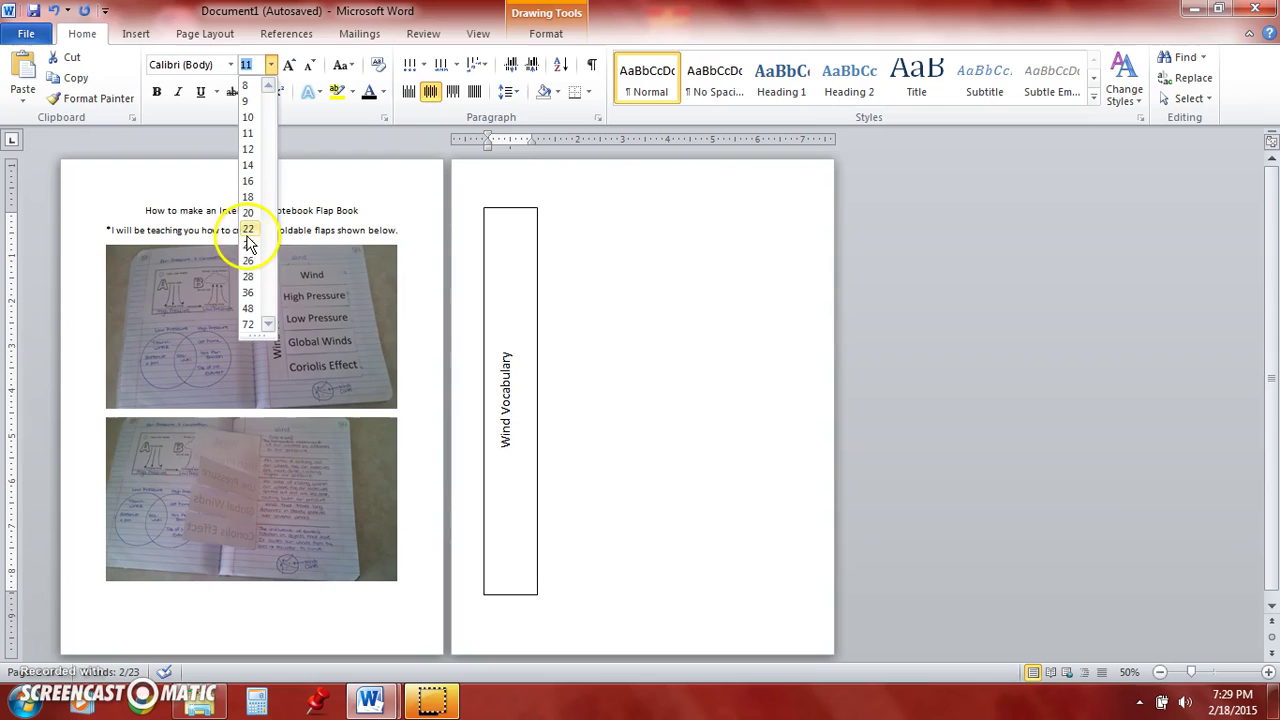
pyautogui.click(250, 325)
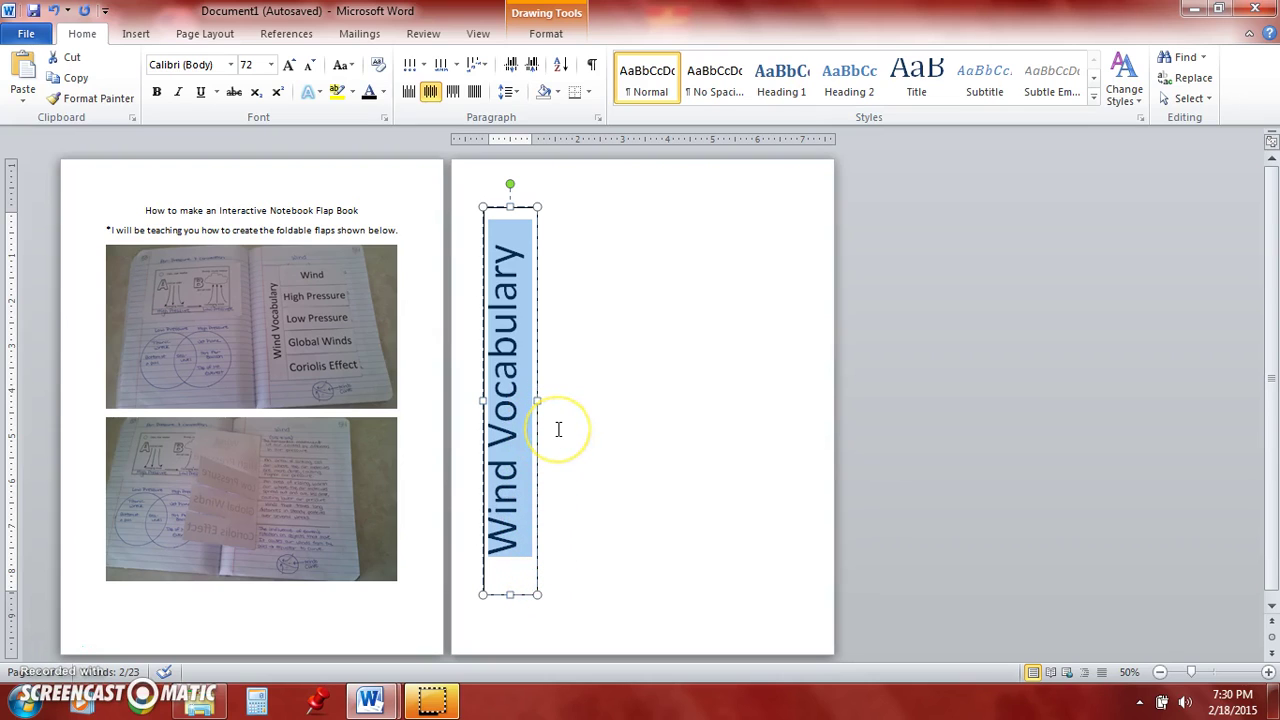
# - Draw a rectangle about 5.71" wide and 1.88" high extending from the tall rectangle's upper corner across the page
pyautogui.click(136, 33)
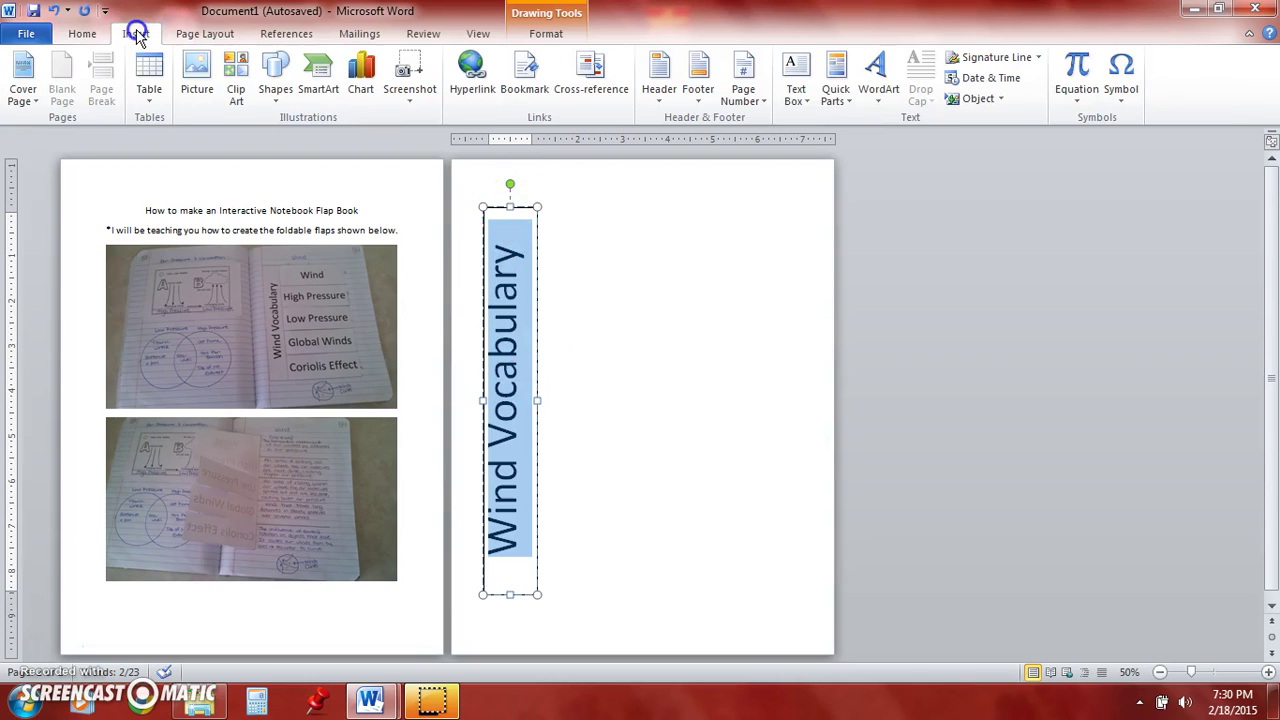
pyautogui.click(276, 100)
pyautogui.click(323, 138)
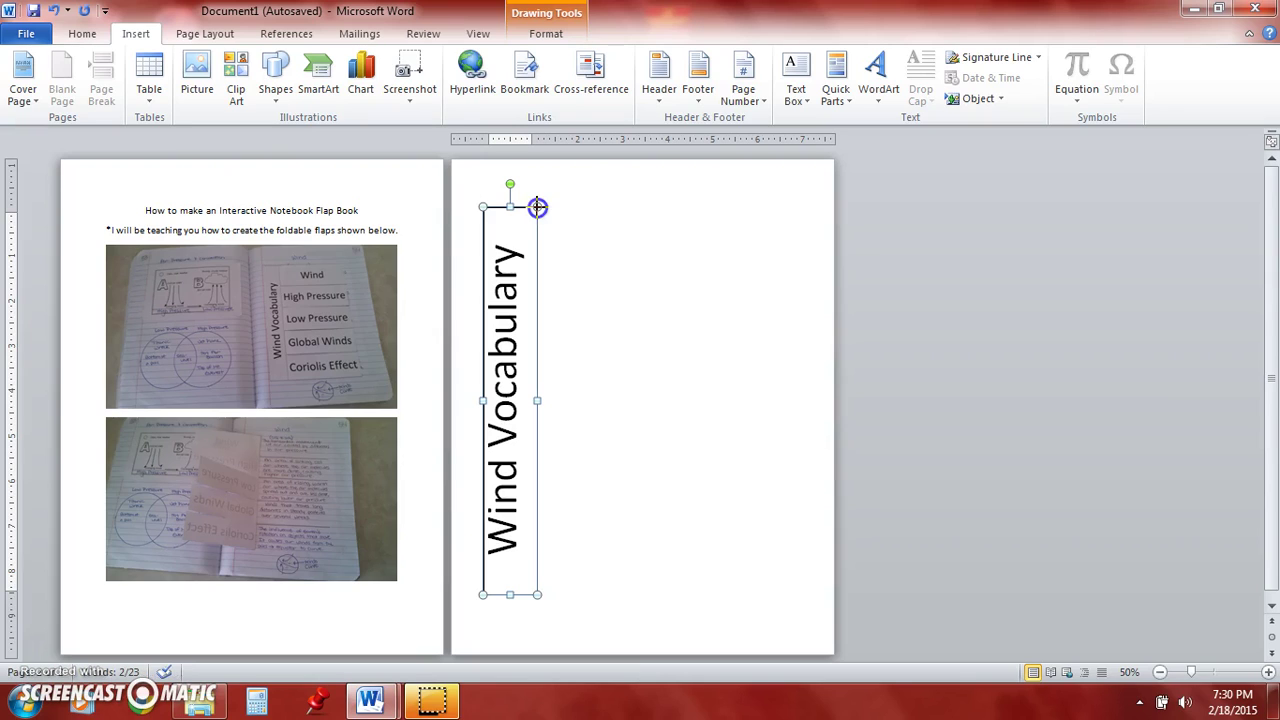
pyautogui.moveTo(541, 320)
pyautogui.mouseDown()
pyautogui.moveTo(792, 307)
pyautogui.moveTo(793, 292)
pyautogui.mouseUp()
# - Format the new wide rectangle with no fill and a solid black outline
pyautogui.rightClick(752, 293)
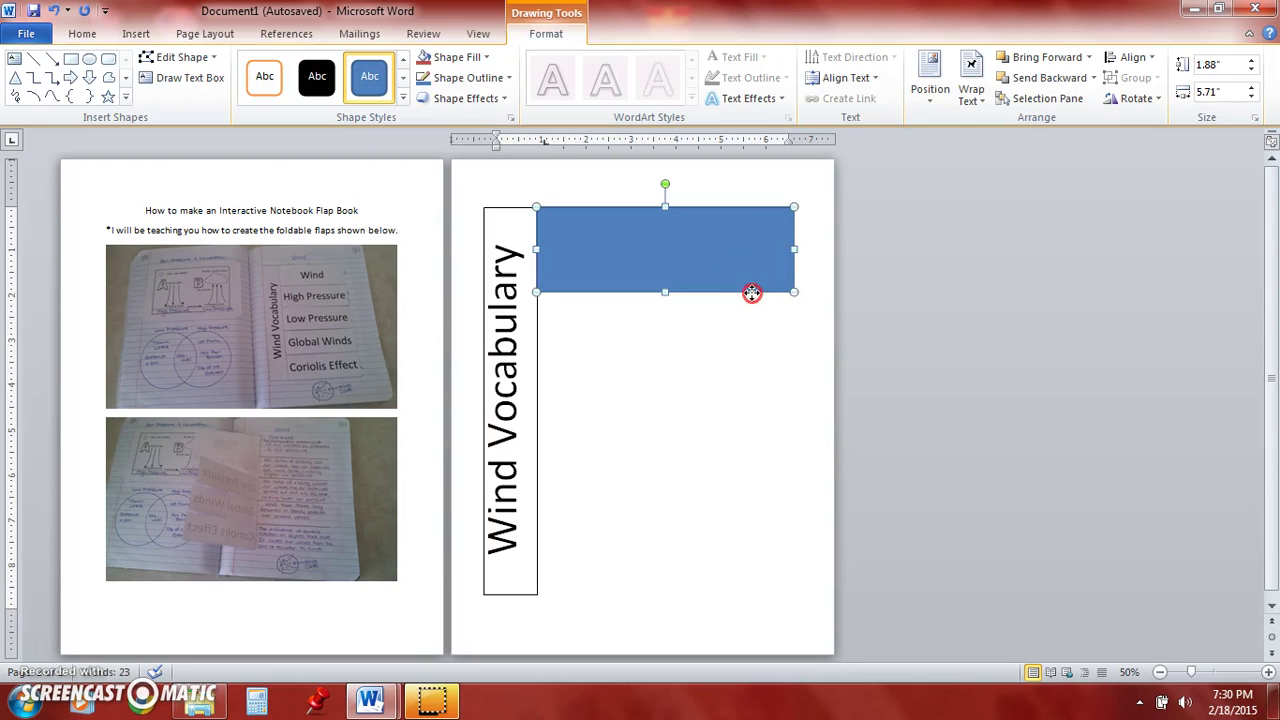
pyautogui.click(845, 616)
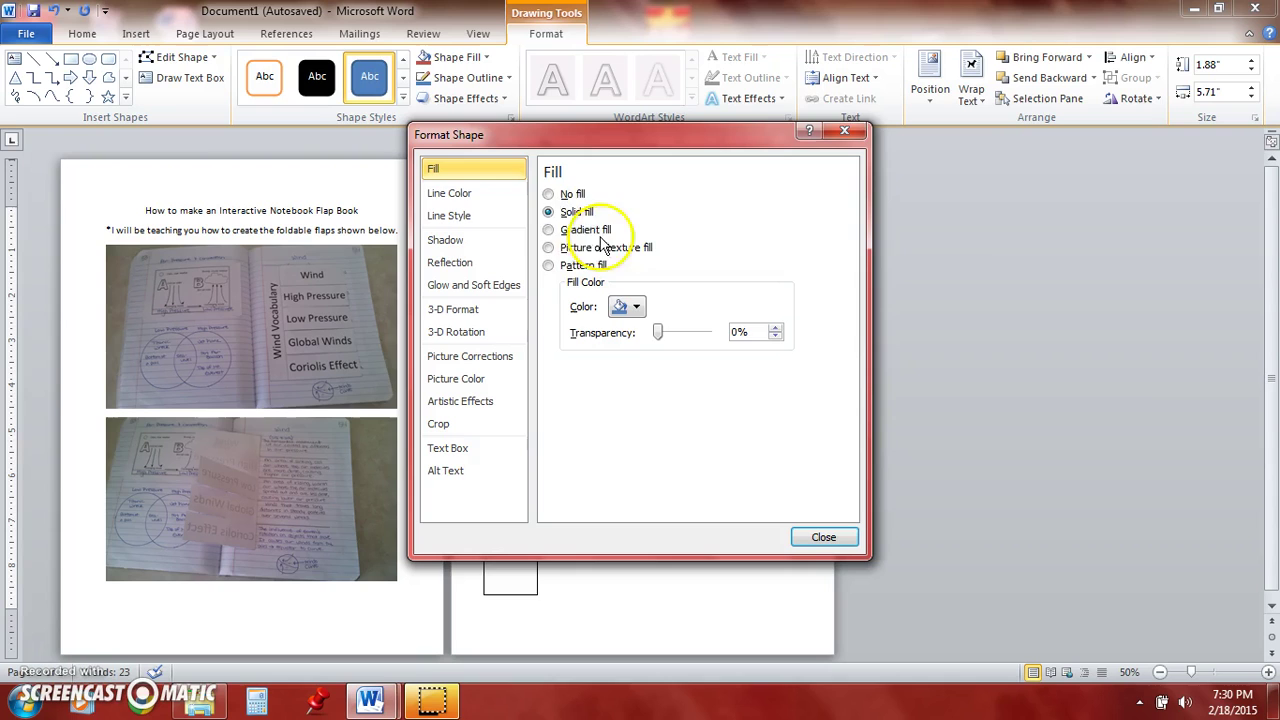
pyautogui.click(548, 194)
pyautogui.click(478, 194)
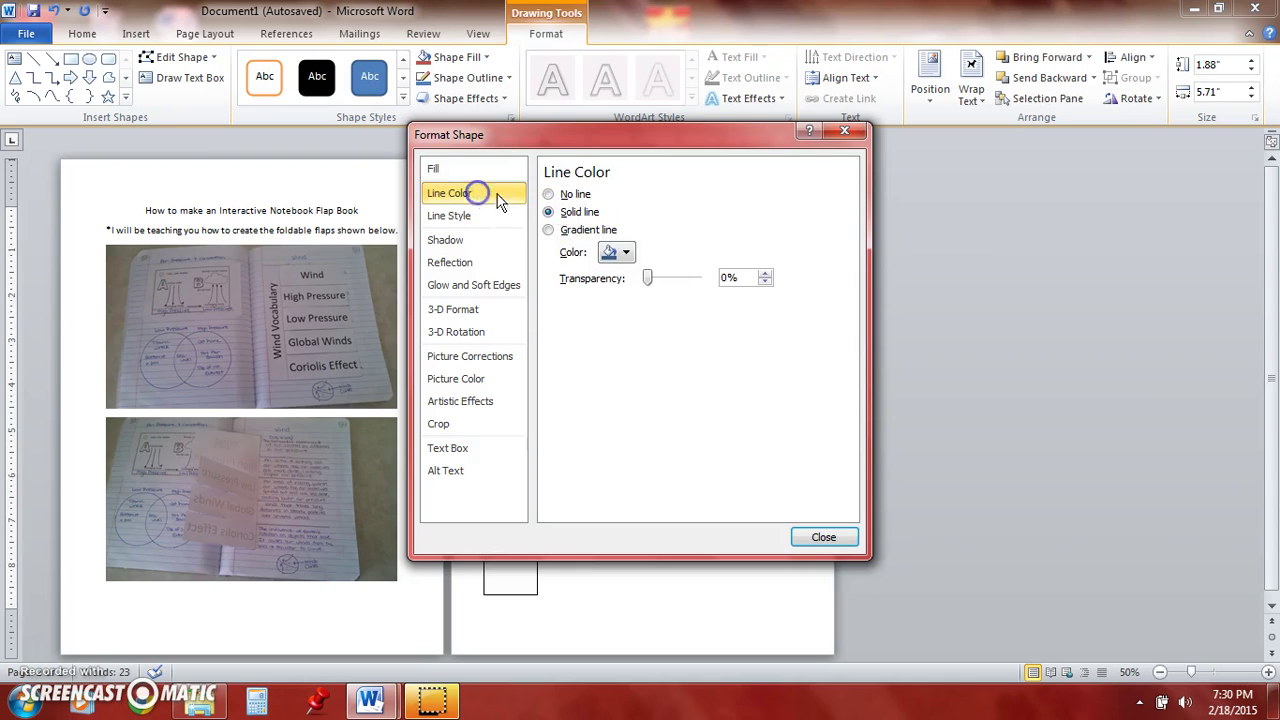
pyautogui.click(628, 253)
pyautogui.click(622, 290)
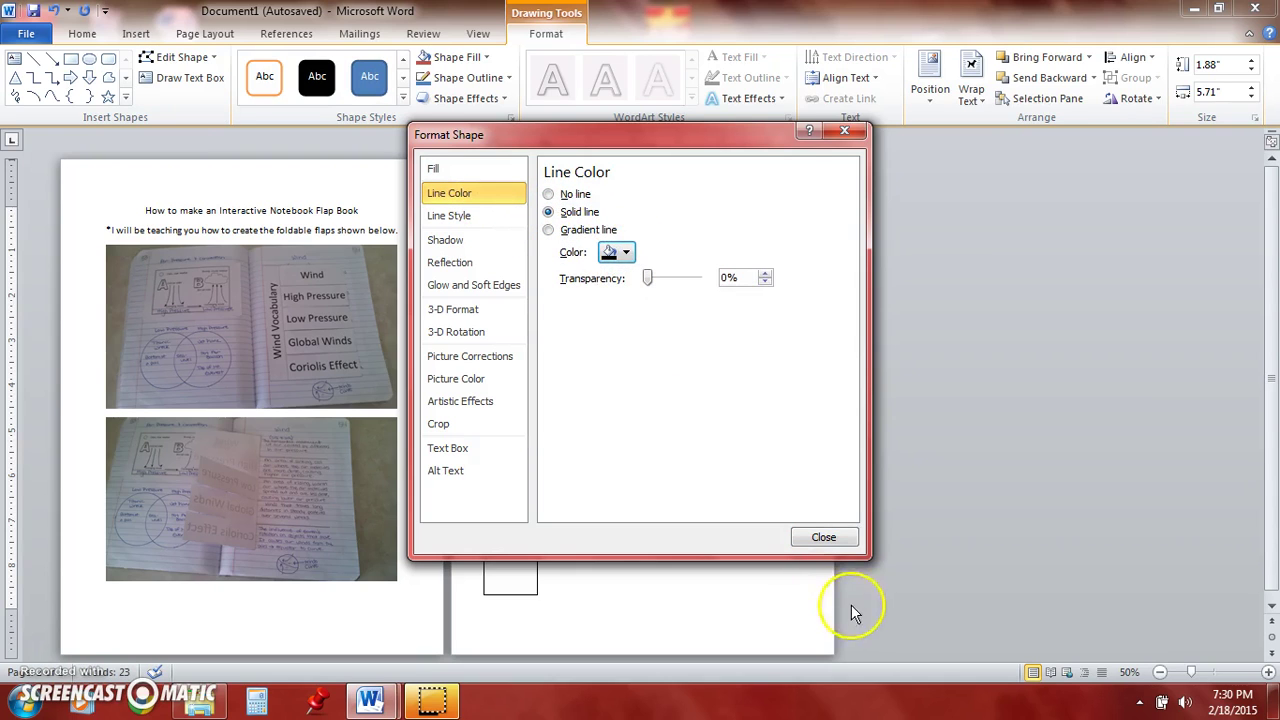
pyautogui.click(826, 537)
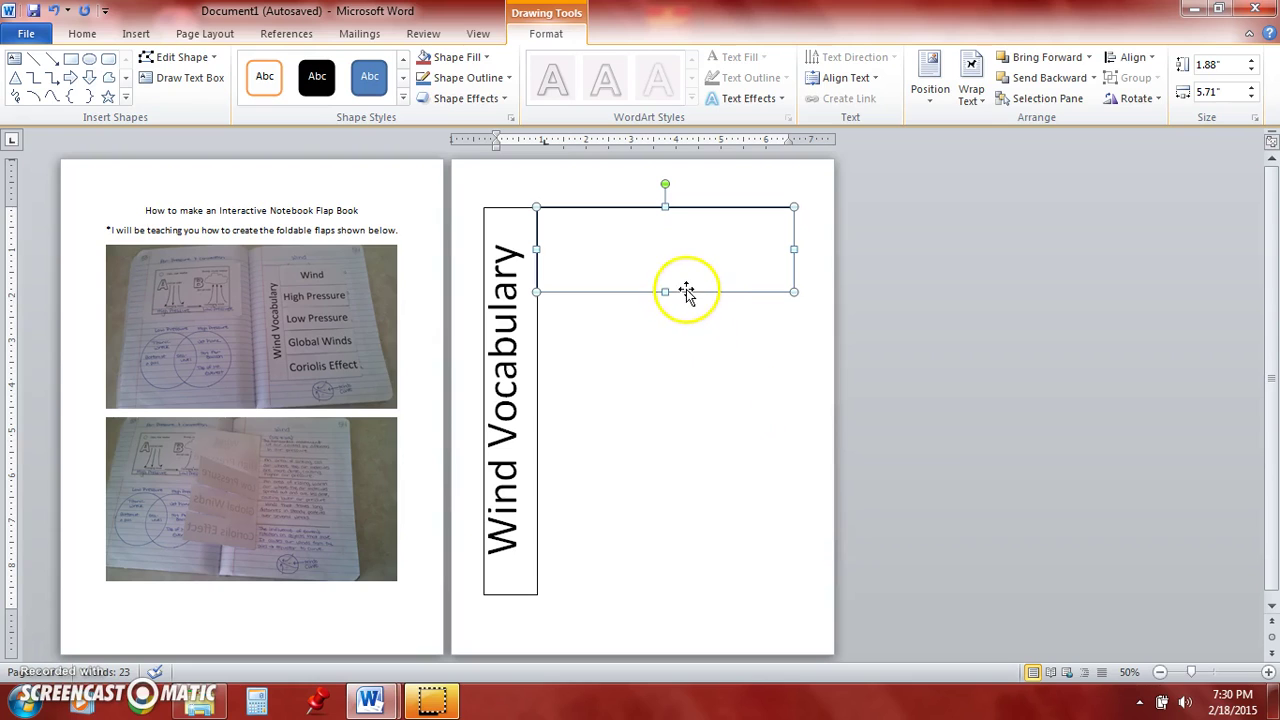
# - Copy the outlined wide rectangle and place the pasted copy directly beneath it, against the tall rectangle
pyautogui.rightClick(686, 292)
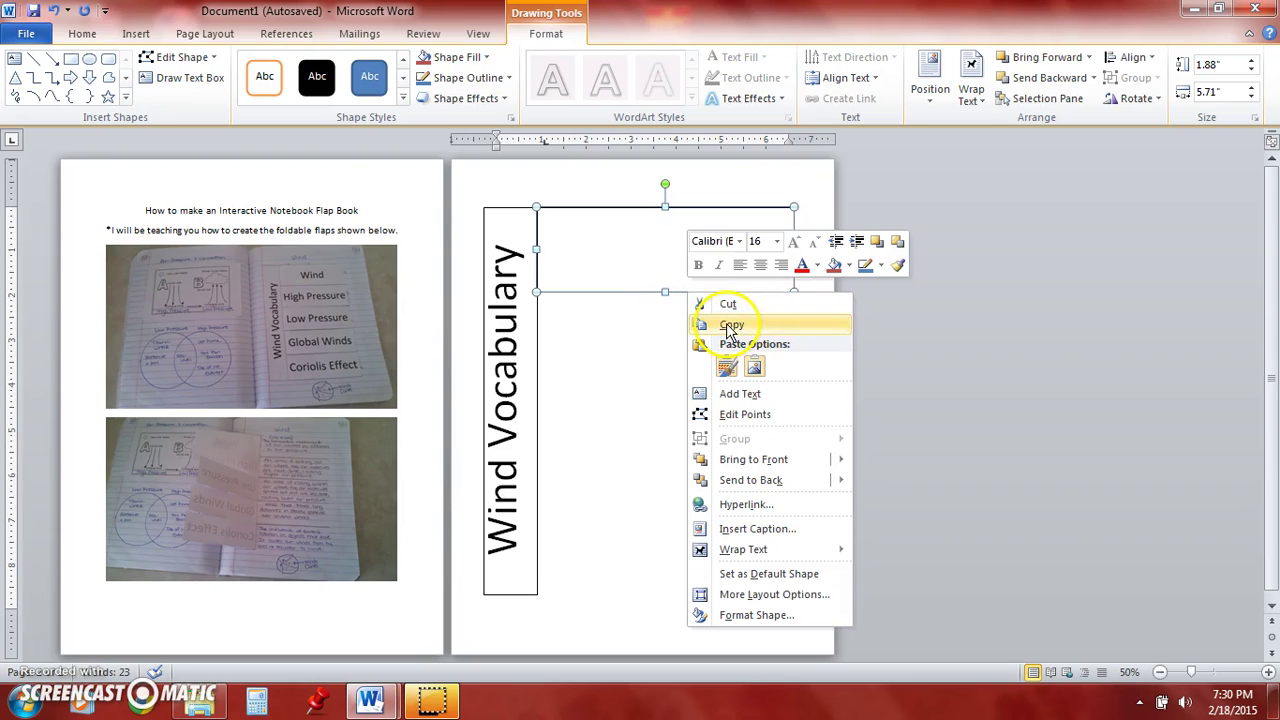
pyautogui.click(730, 326)
pyautogui.rightClick(677, 334)
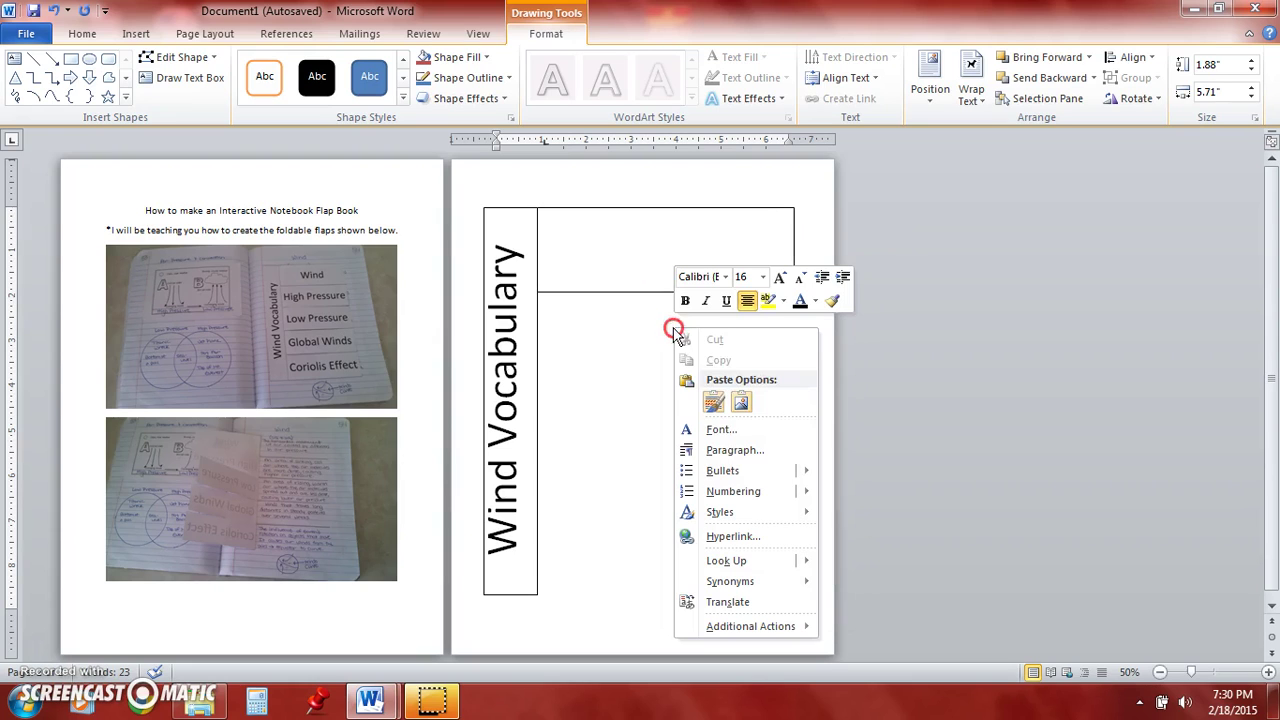
pyautogui.click(715, 402)
pyautogui.moveTo(637, 299); pyautogui.dragTo(629, 377)
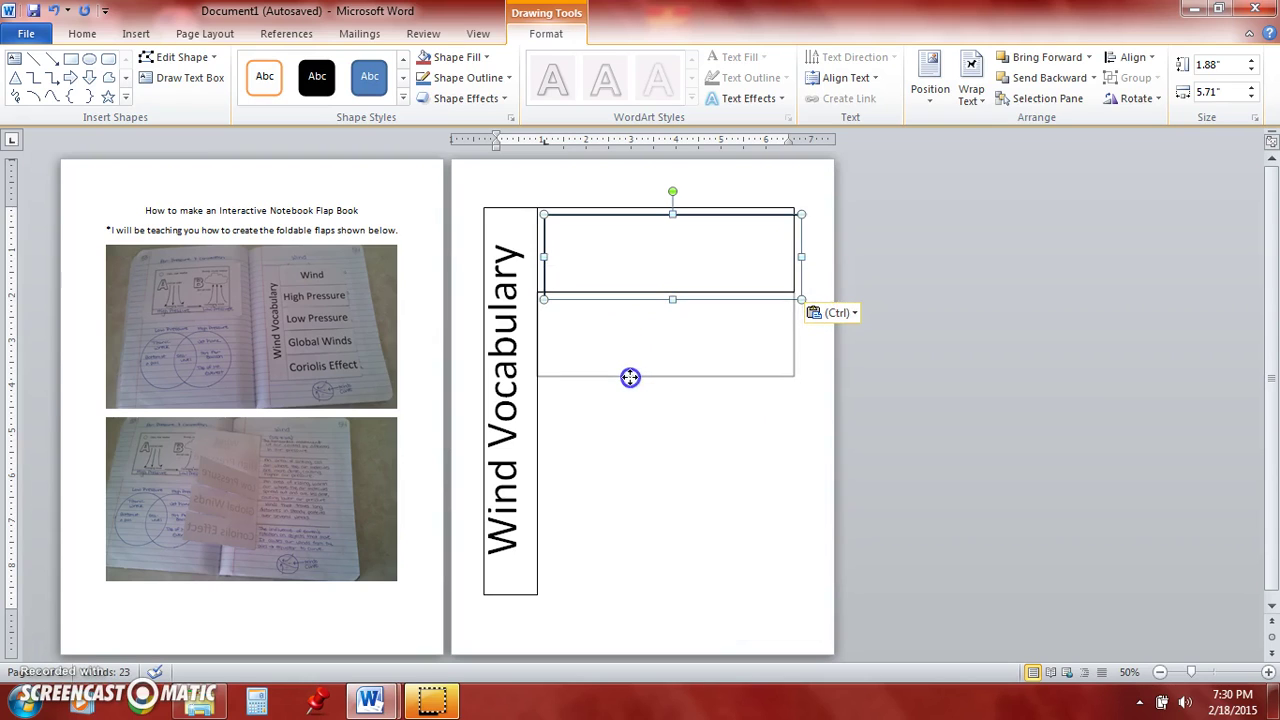
pyautogui.click(629, 377)
# - Paste two more copies of the wide rectangle and stack them as the third and fourth flaps
pyautogui.rightClick(631, 412)
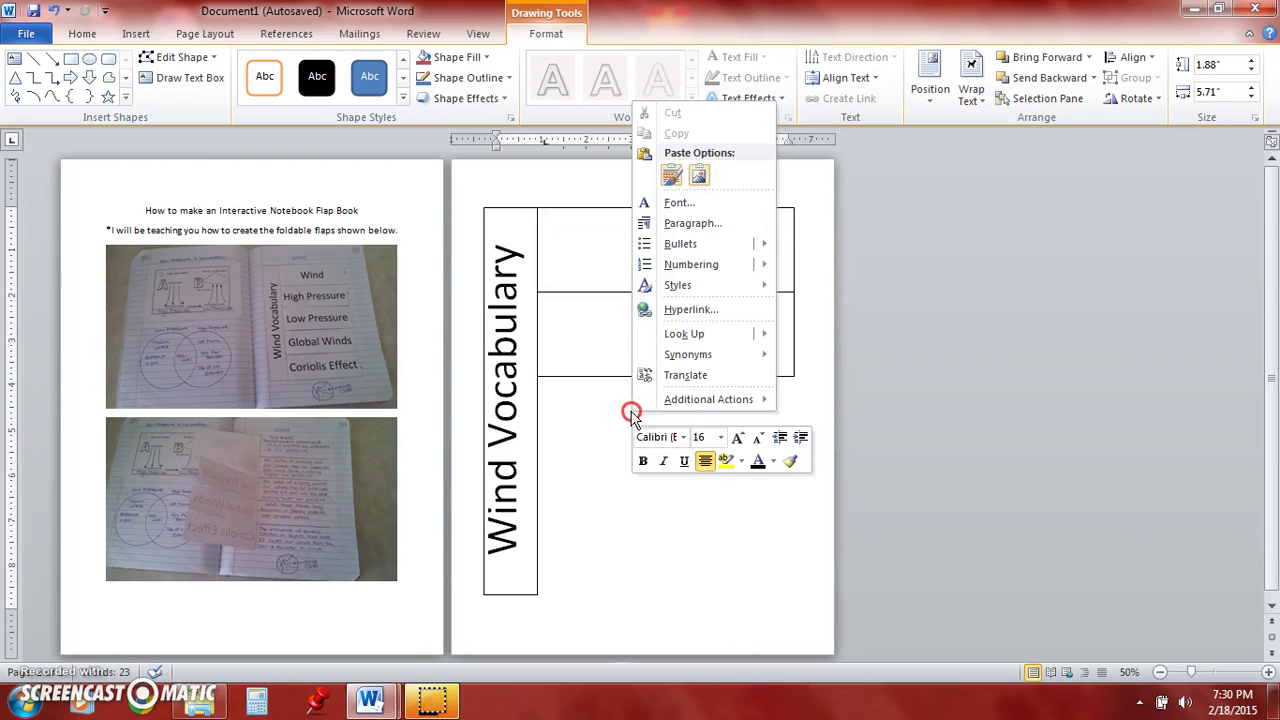
pyautogui.click(671, 176)
pyautogui.moveTo(629, 300); pyautogui.dragTo(620, 457)
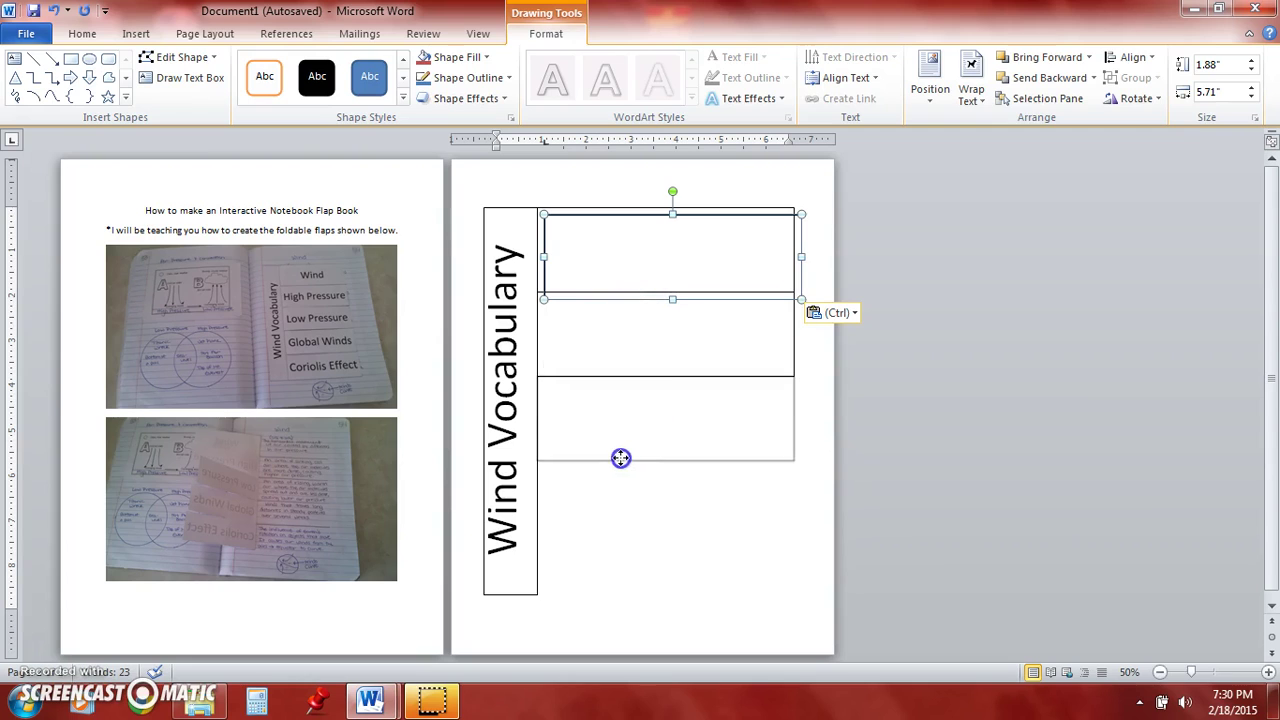
pyautogui.rightClick(627, 273)
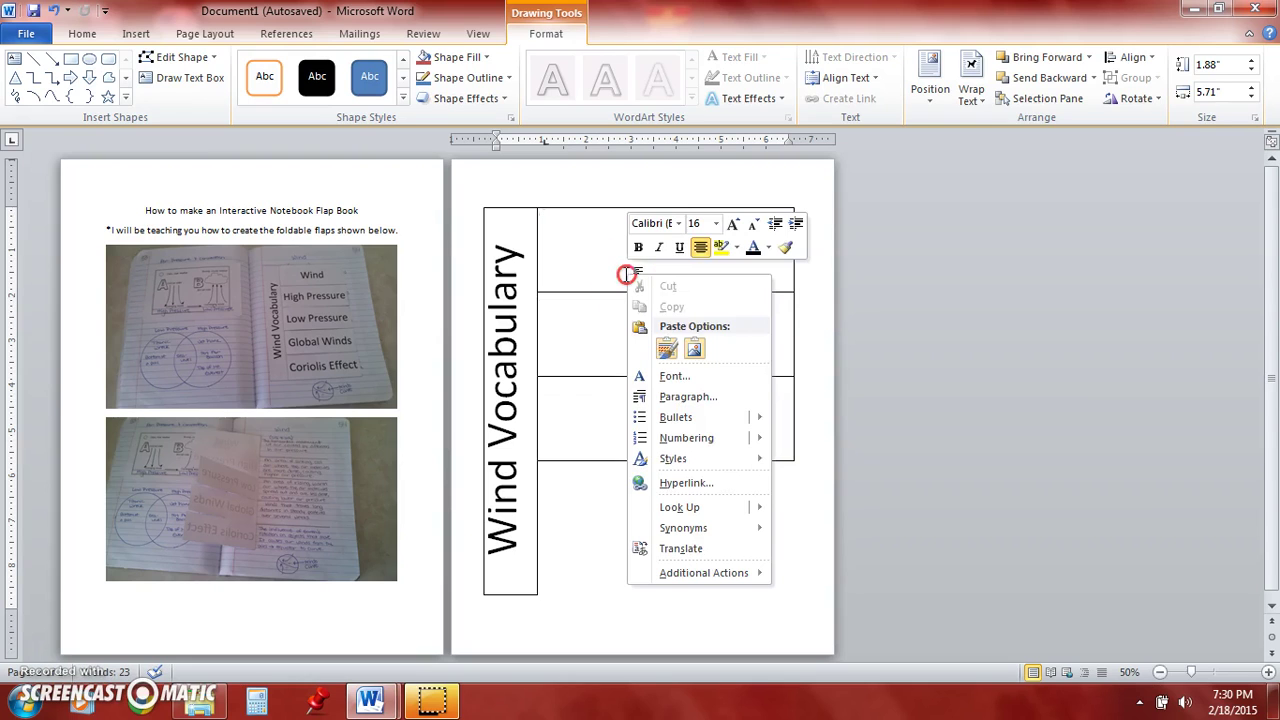
pyautogui.click(666, 347)
pyautogui.moveTo(617, 297); pyautogui.dragTo(606, 543)
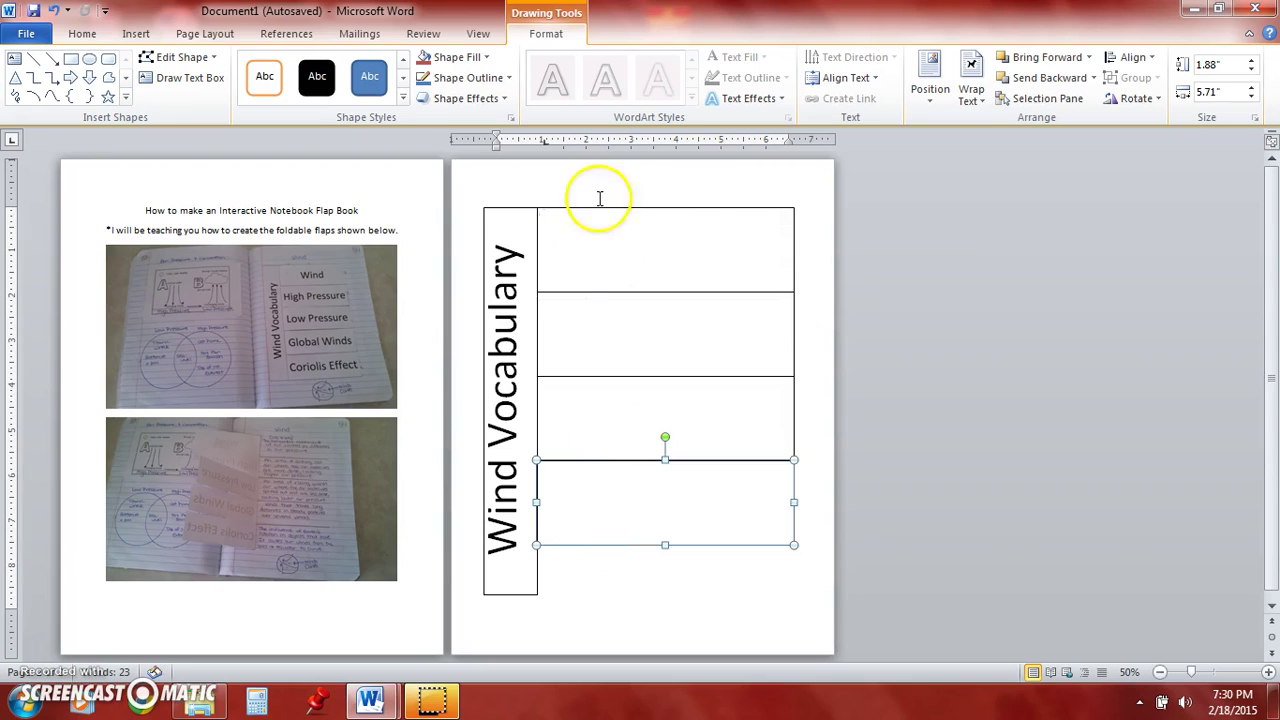
# - Paste another copy of the wide rectangle and place it beneath the fourth as the fifth flap
pyautogui.click(604, 189)
pyautogui.click(626, 262)
pyautogui.rightClick(595, 272)
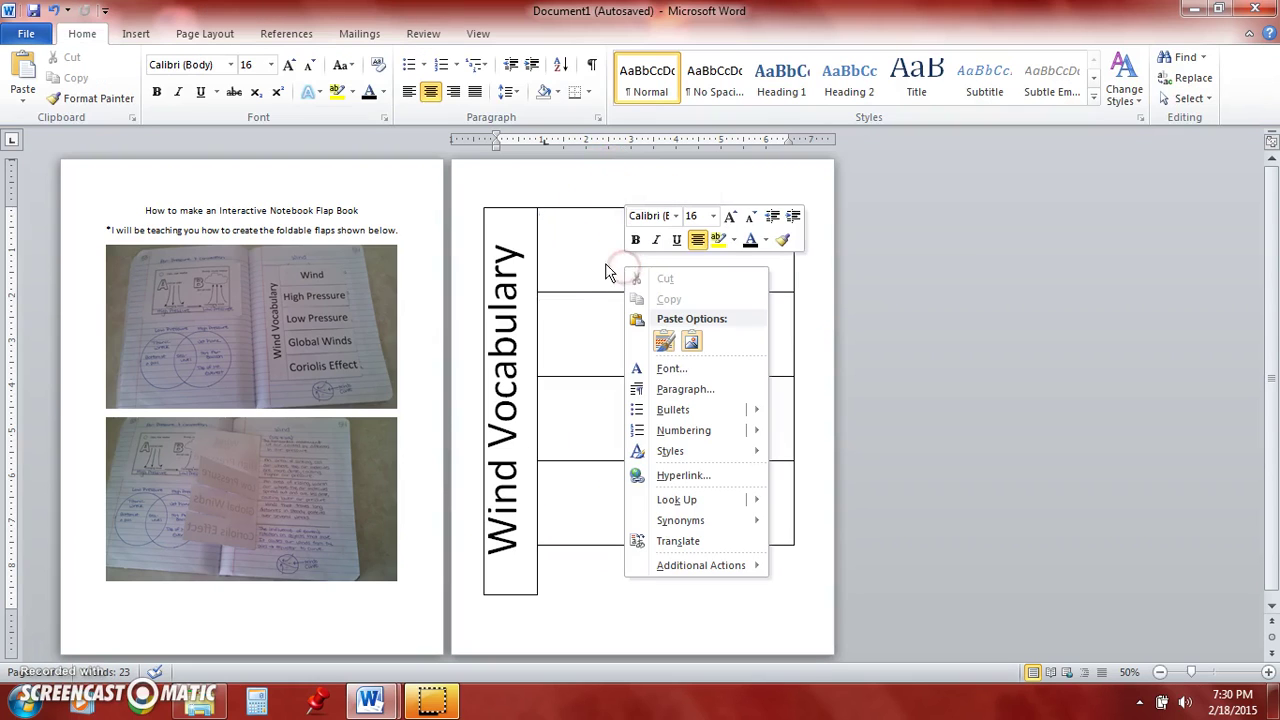
pyautogui.click(630, 342)
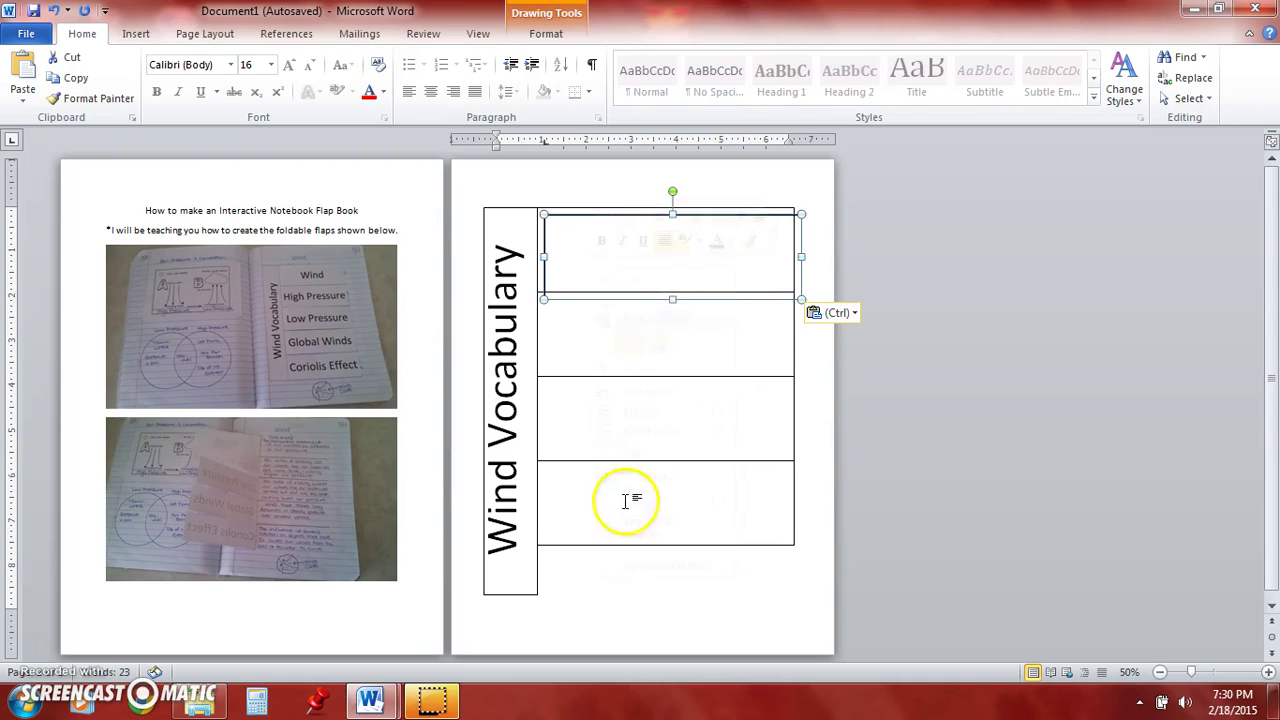
pyautogui.moveTo(636, 300); pyautogui.dragTo(627, 631)
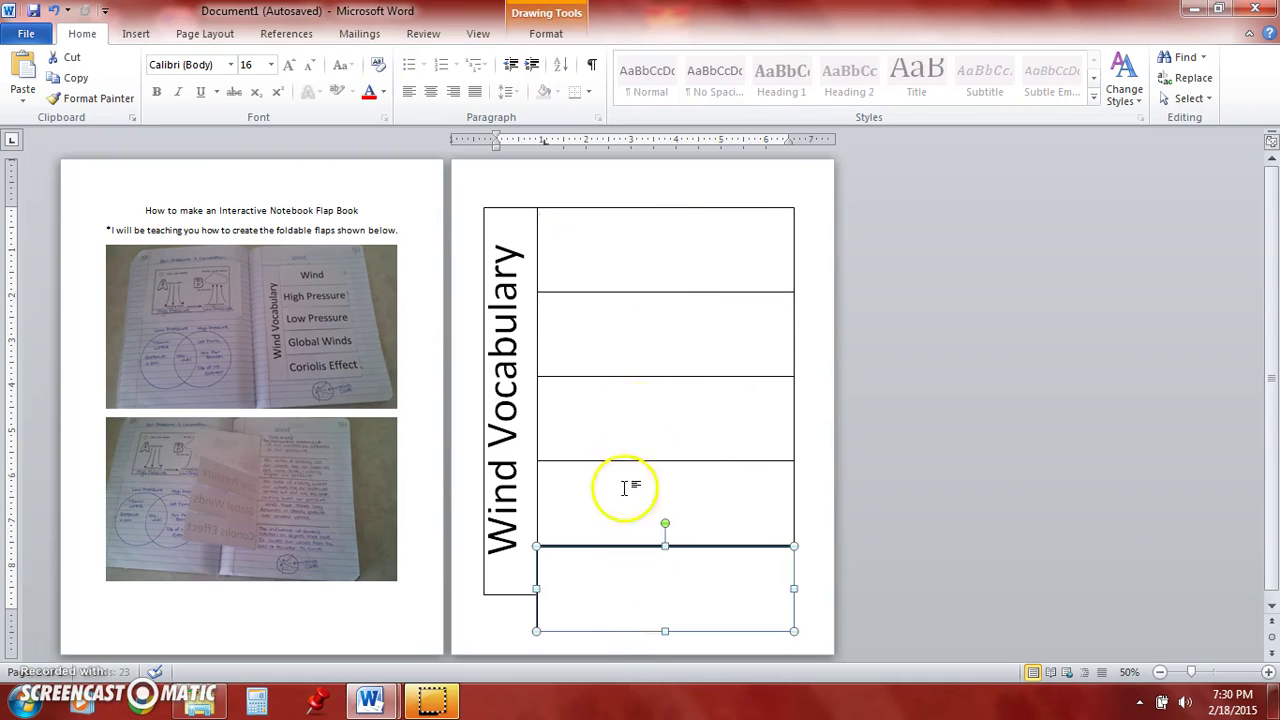
# - Shorten the first and second flap rectangles slightly by raising their lower edges
pyautogui.click(656, 291)
pyautogui.moveTo(665, 291); pyautogui.dragTo(665, 286)
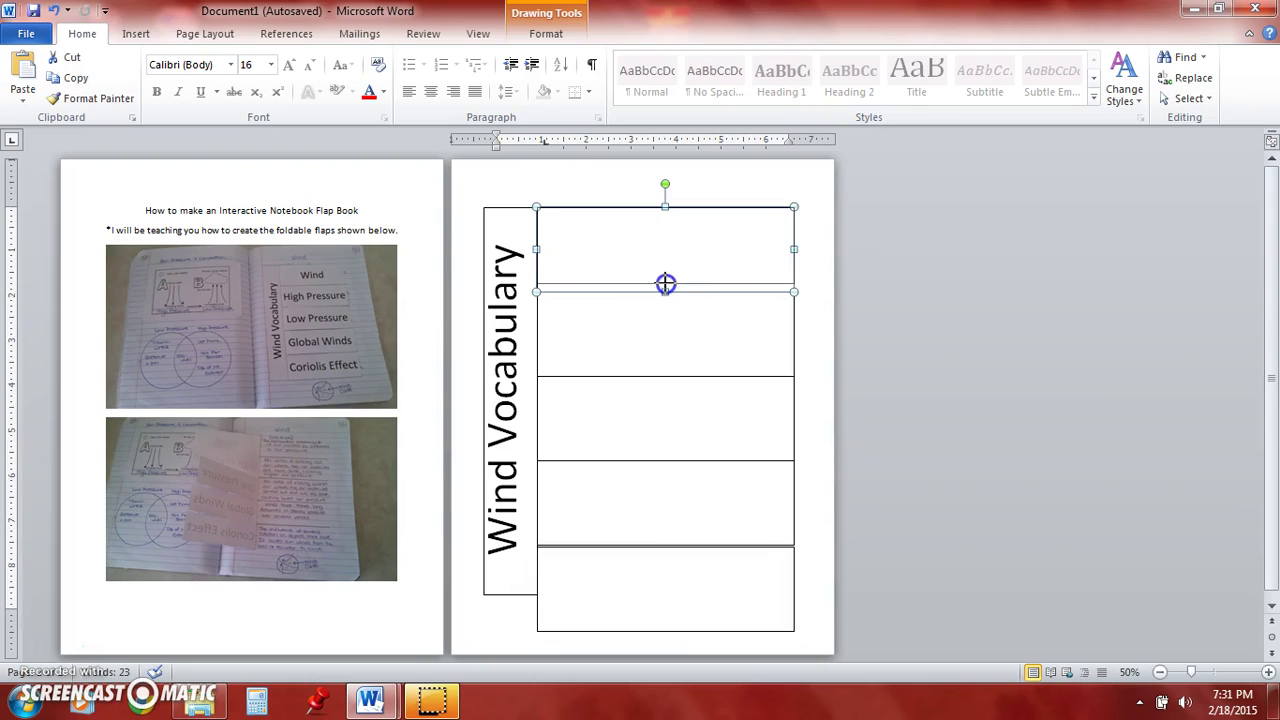
pyautogui.click(664, 375)
# - Shorten the third, fourth and fifth flap rectangles slightly by raising their lower edges
pyautogui.click(665, 462)
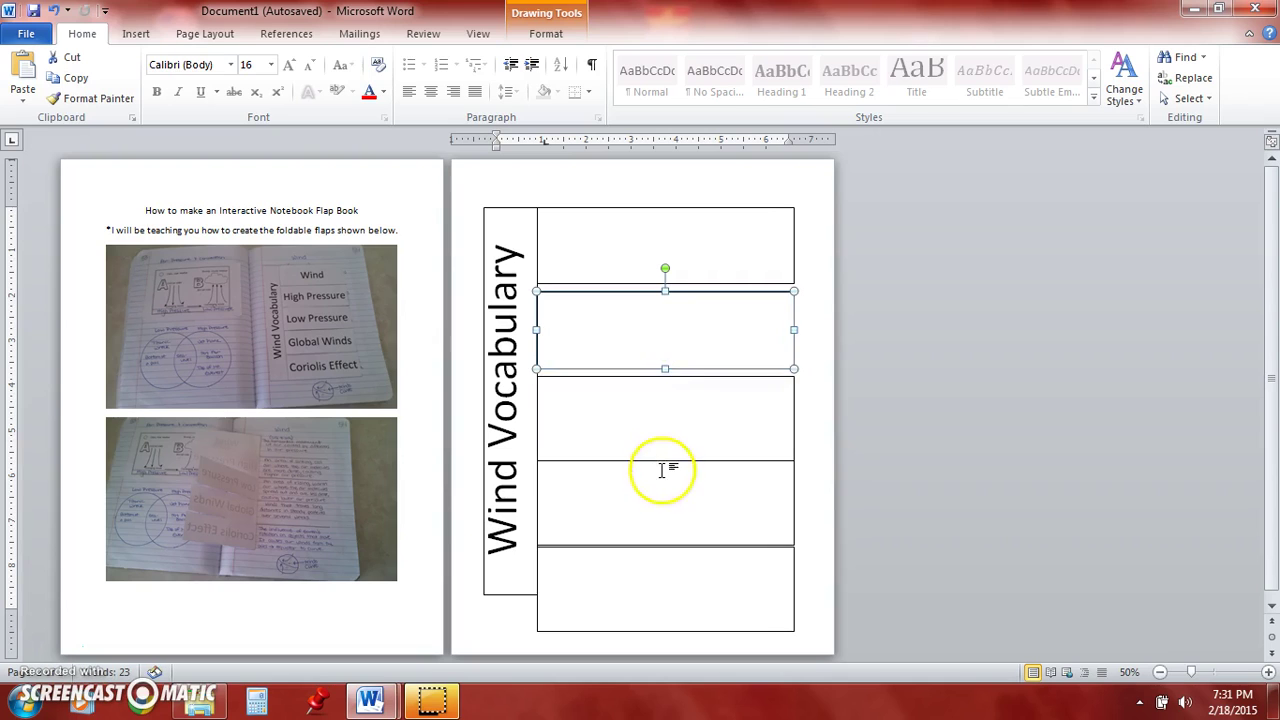
pyautogui.click(649, 429)
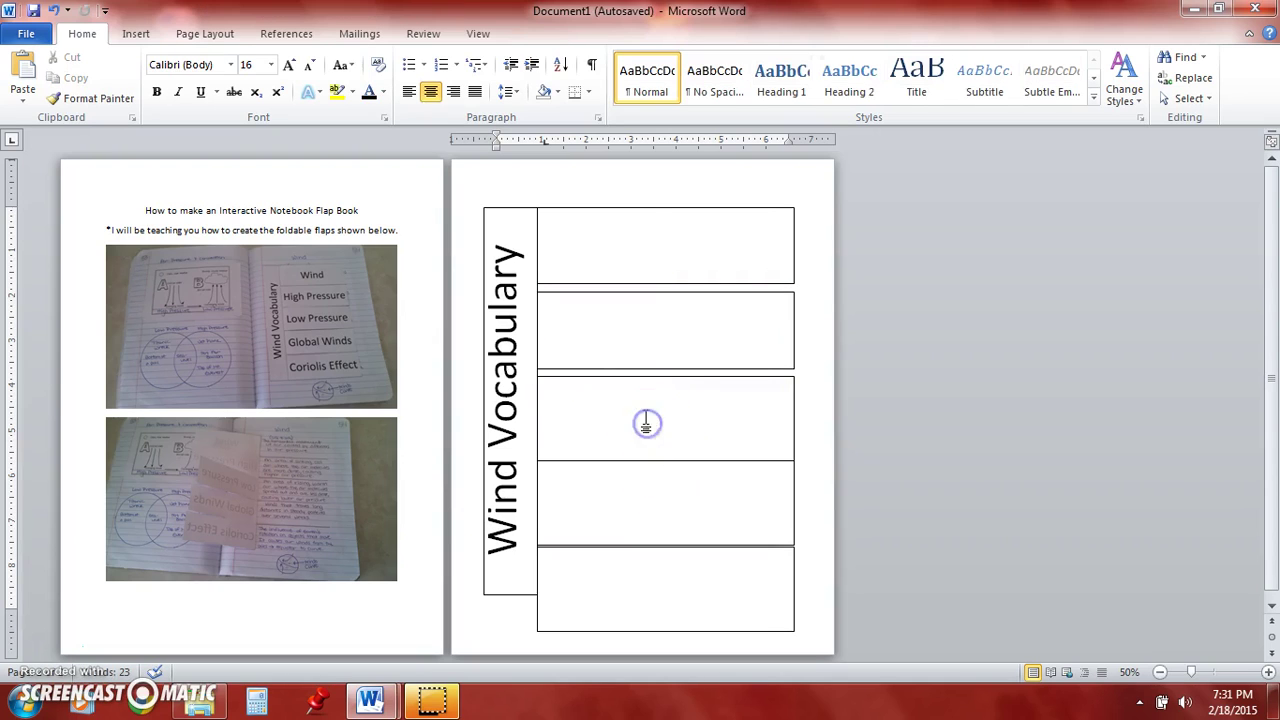
pyautogui.click(575, 390)
pyautogui.click(619, 421)
pyautogui.moveTo(666, 457); pyautogui.dragTo(666, 446)
pyautogui.click(640, 462)
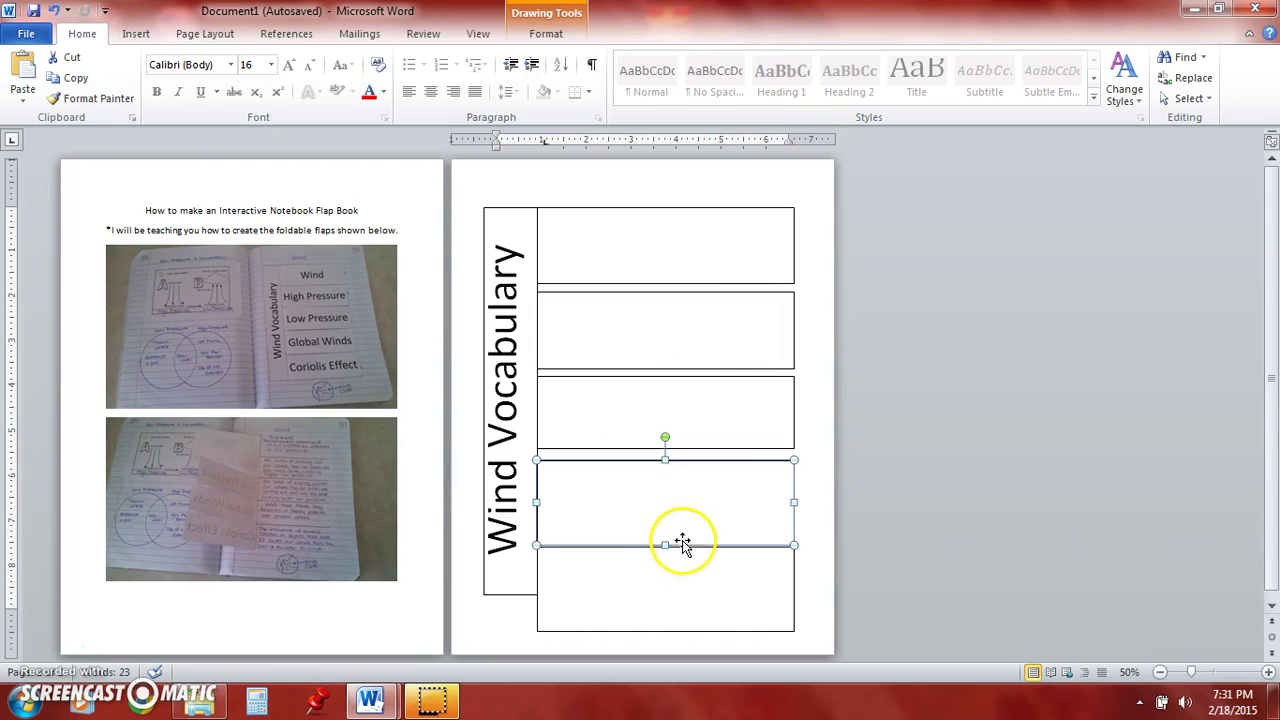
pyautogui.moveTo(665, 537); pyautogui.dragTo(665, 537)
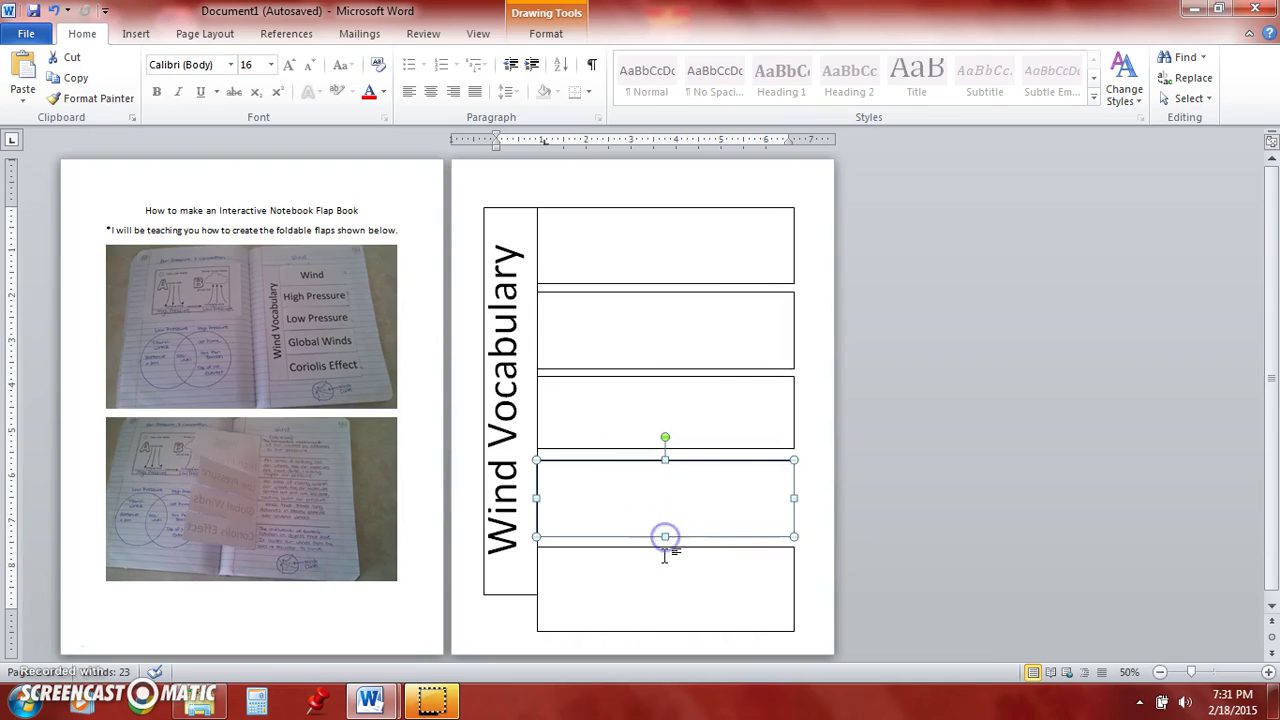
pyautogui.click(661, 629)
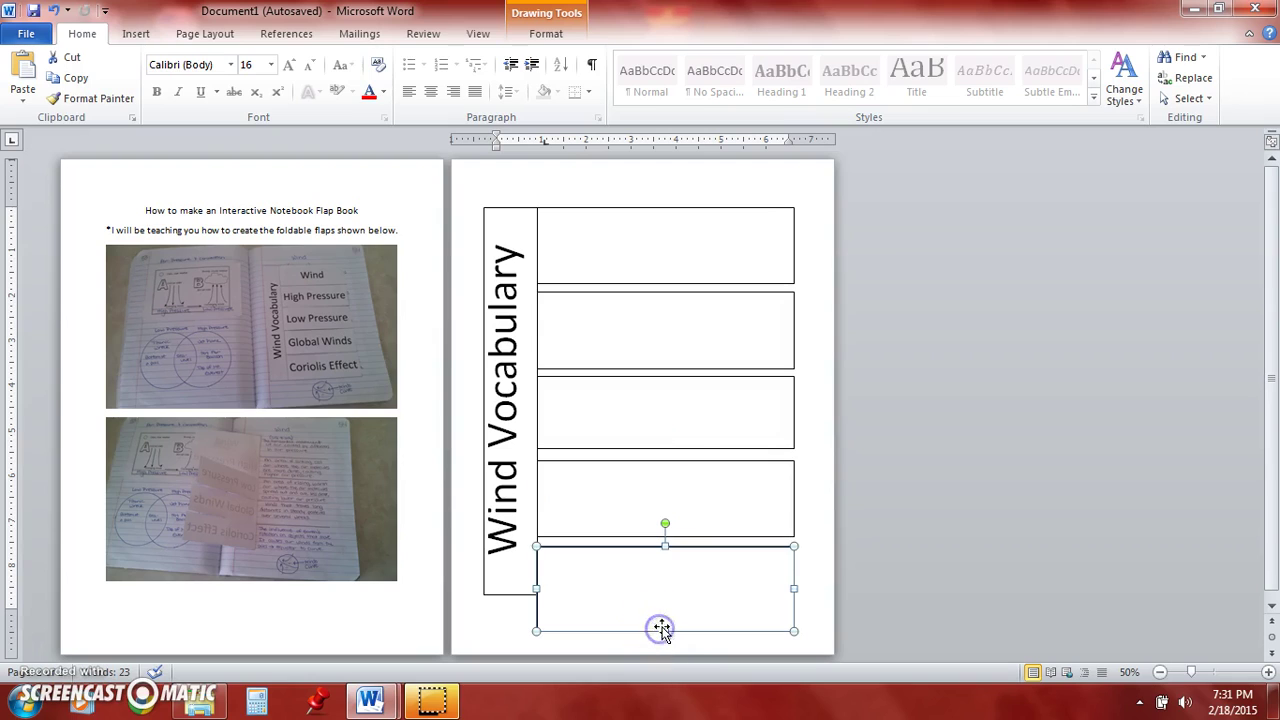
pyautogui.moveTo(665, 622); pyautogui.dragTo(665, 622)
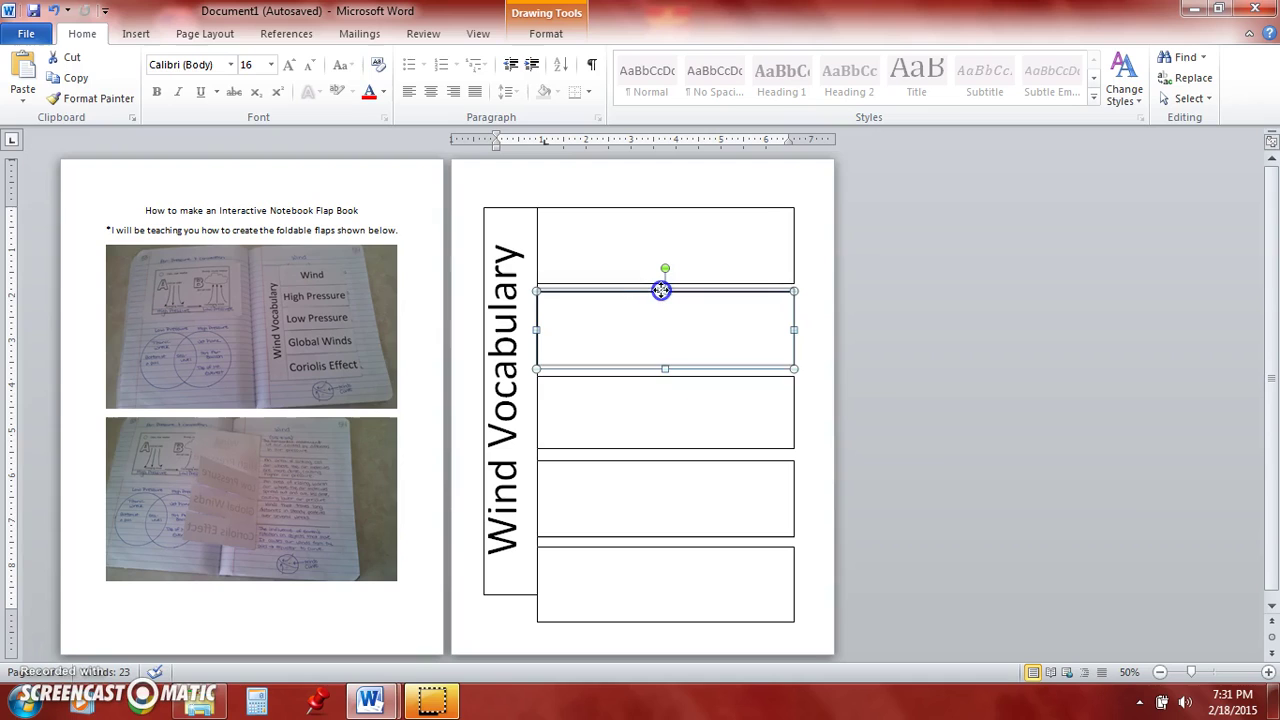
# - Move the lower four flaps up to close the gaps and extend the last one to the tall rectangle's bottom edge
pyautogui.moveTo(661, 290); pyautogui.dragTo(659, 437)
pyautogui.moveTo(653, 547); pyautogui.dragTo(654, 510)
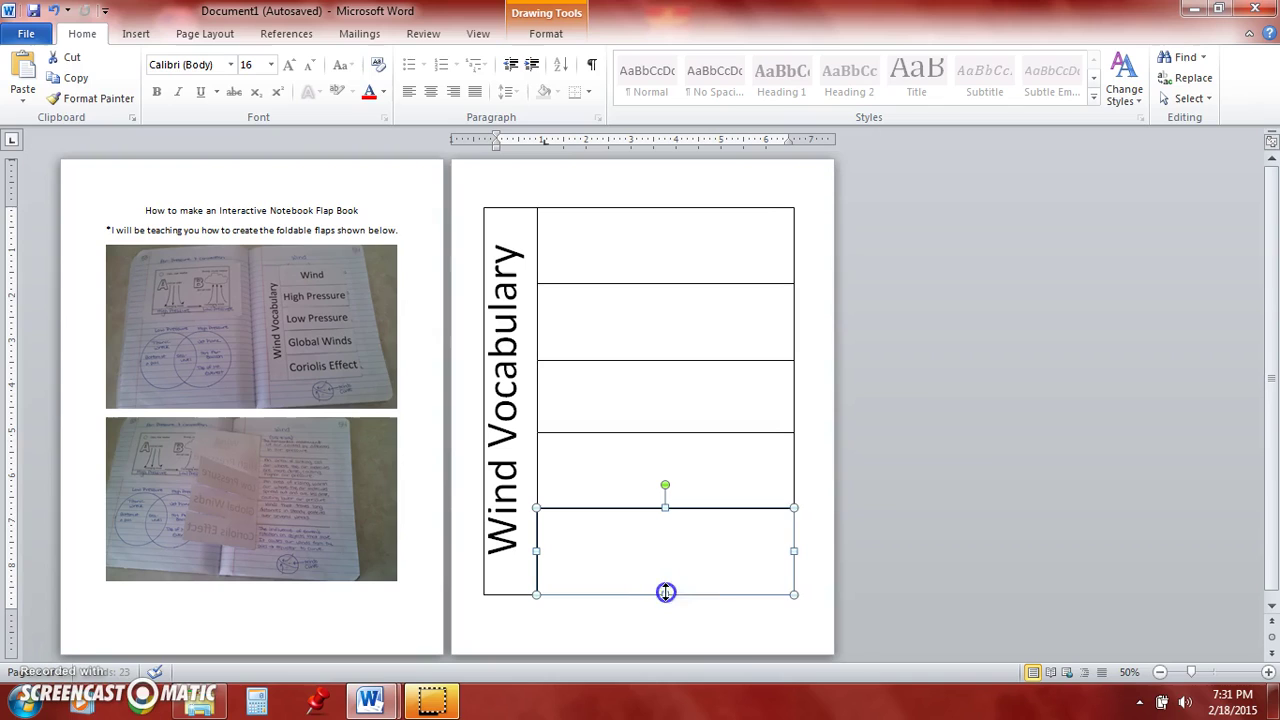
pyautogui.click(811, 526)
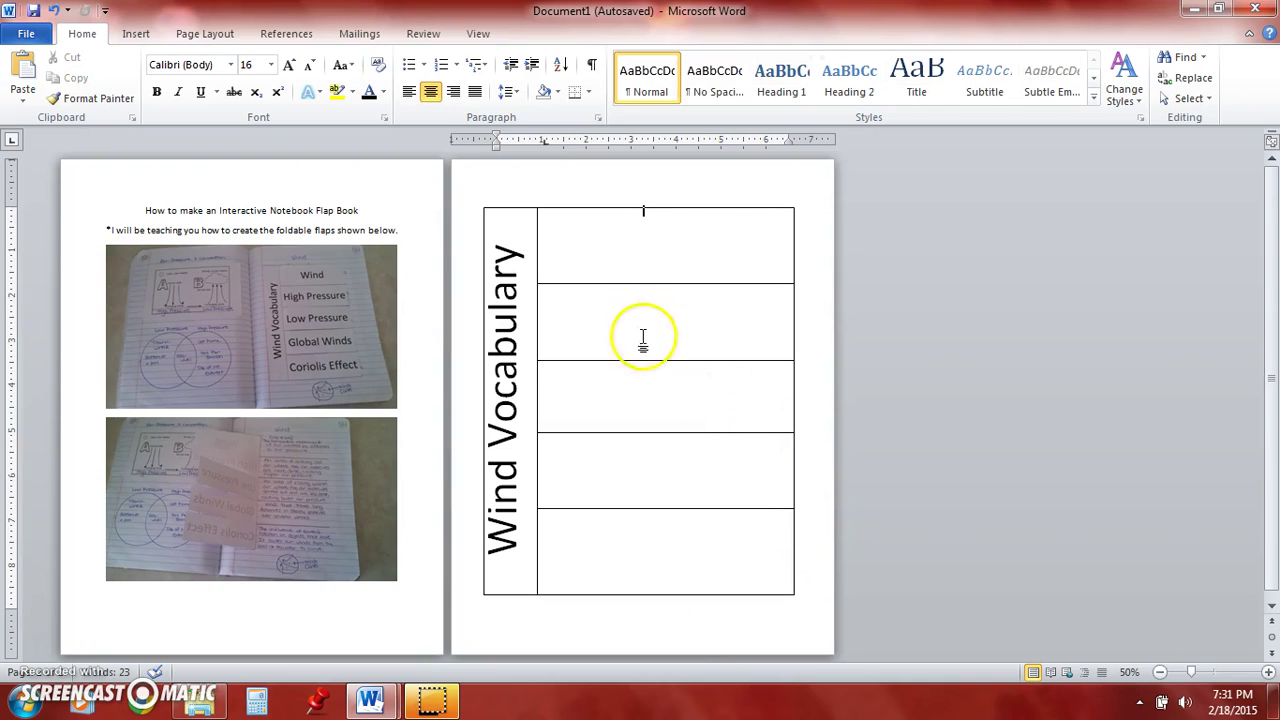
# - Add the text "Wind" inside the first flap rectangle
pyautogui.click(650, 245)
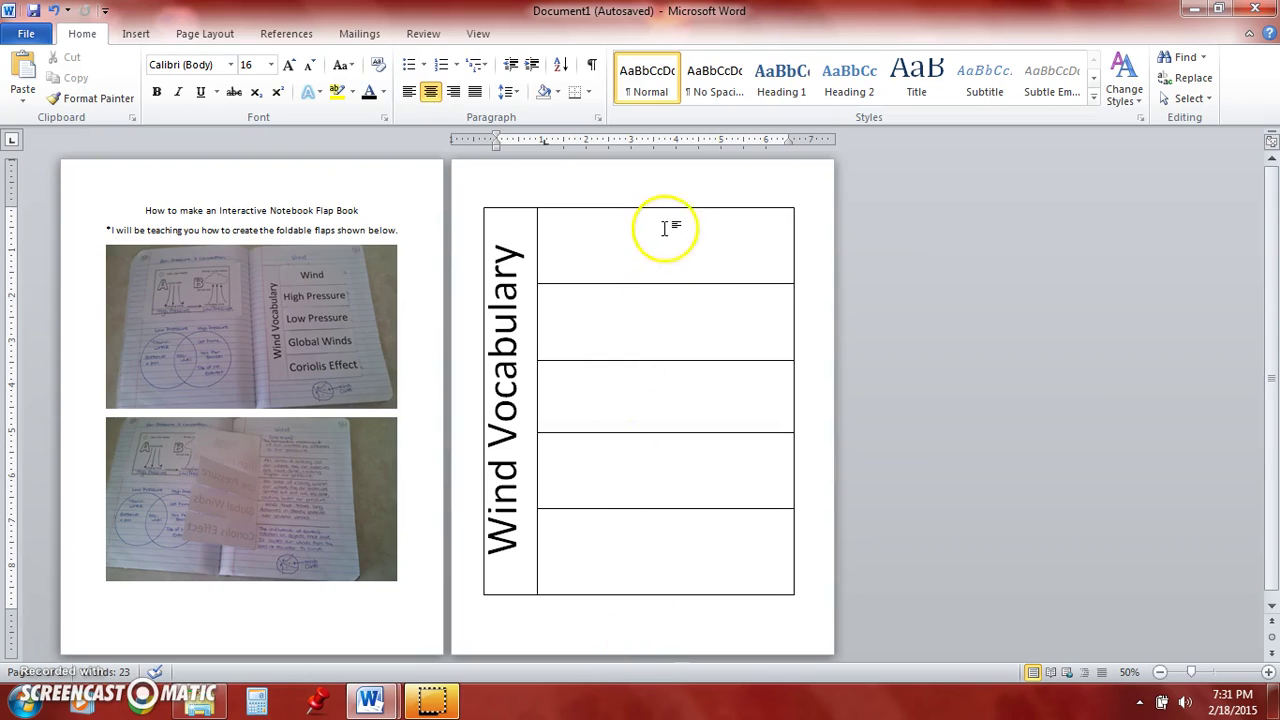
pyautogui.rightClick(668, 210)
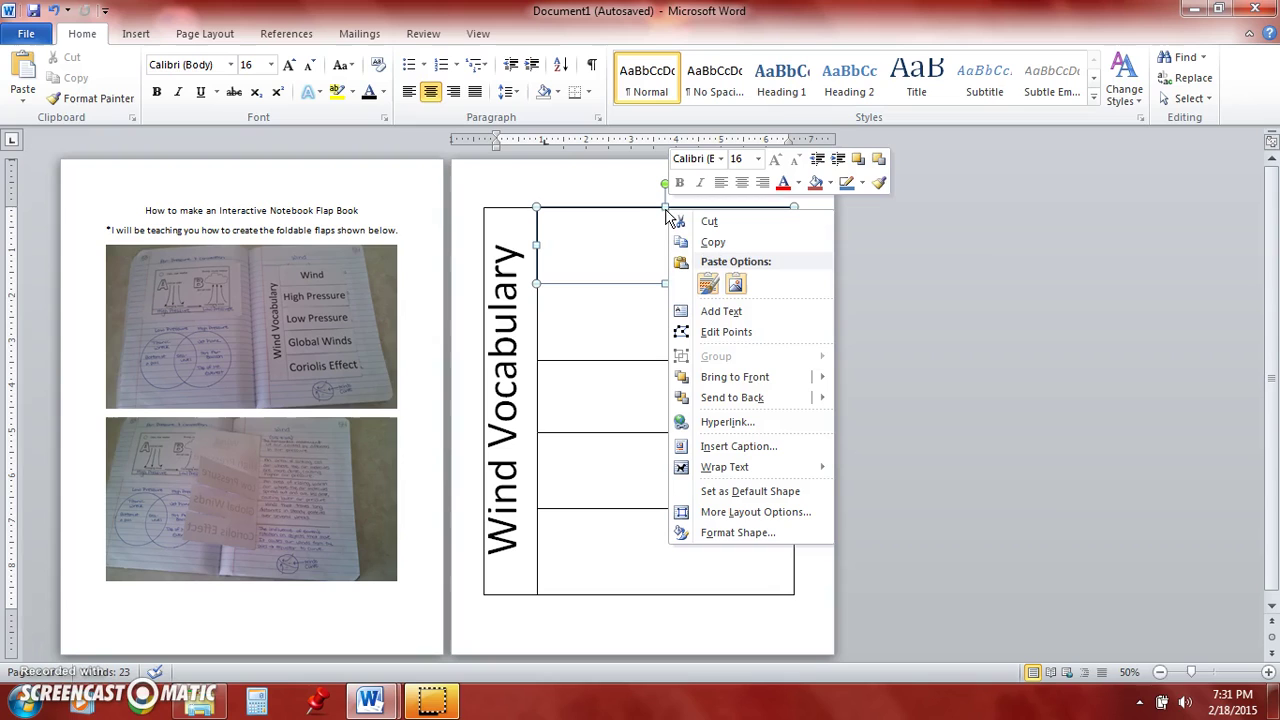
pyautogui.click(722, 312)
pyautogui.click(663, 229)
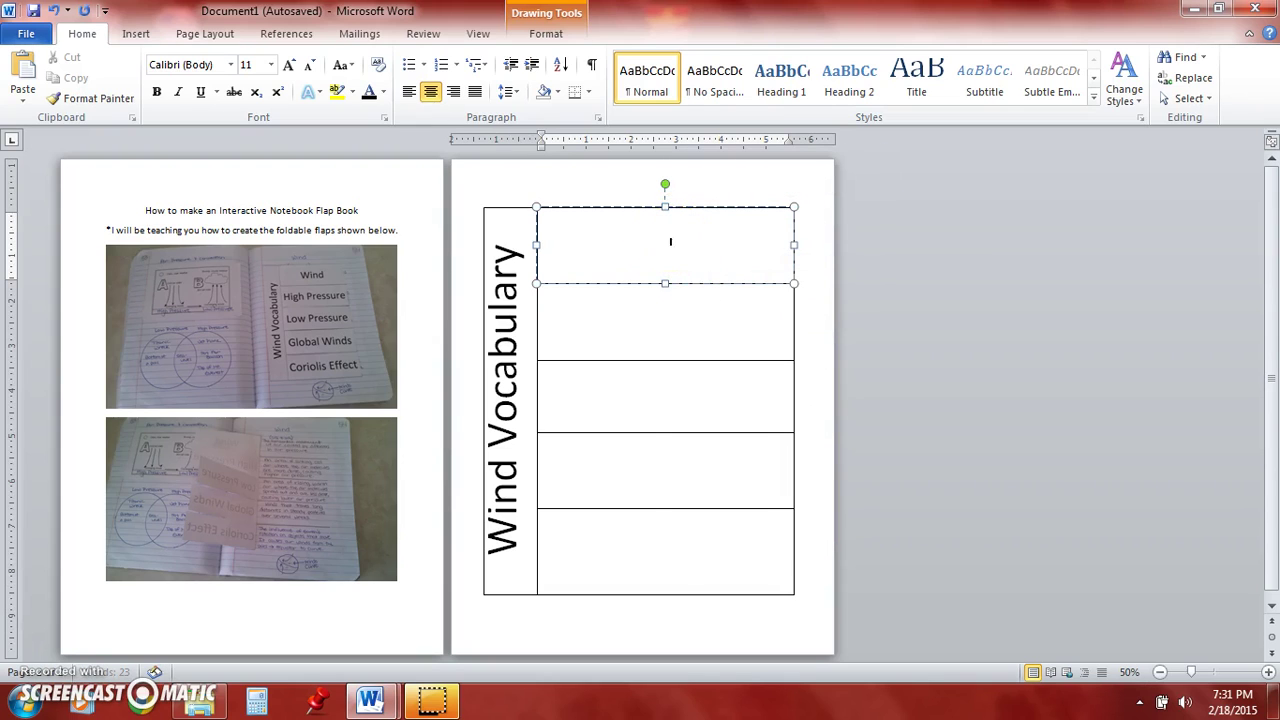
# - Set the first flap's "Wind" text to black with font size 72
pyautogui.doubleClick(680, 243)
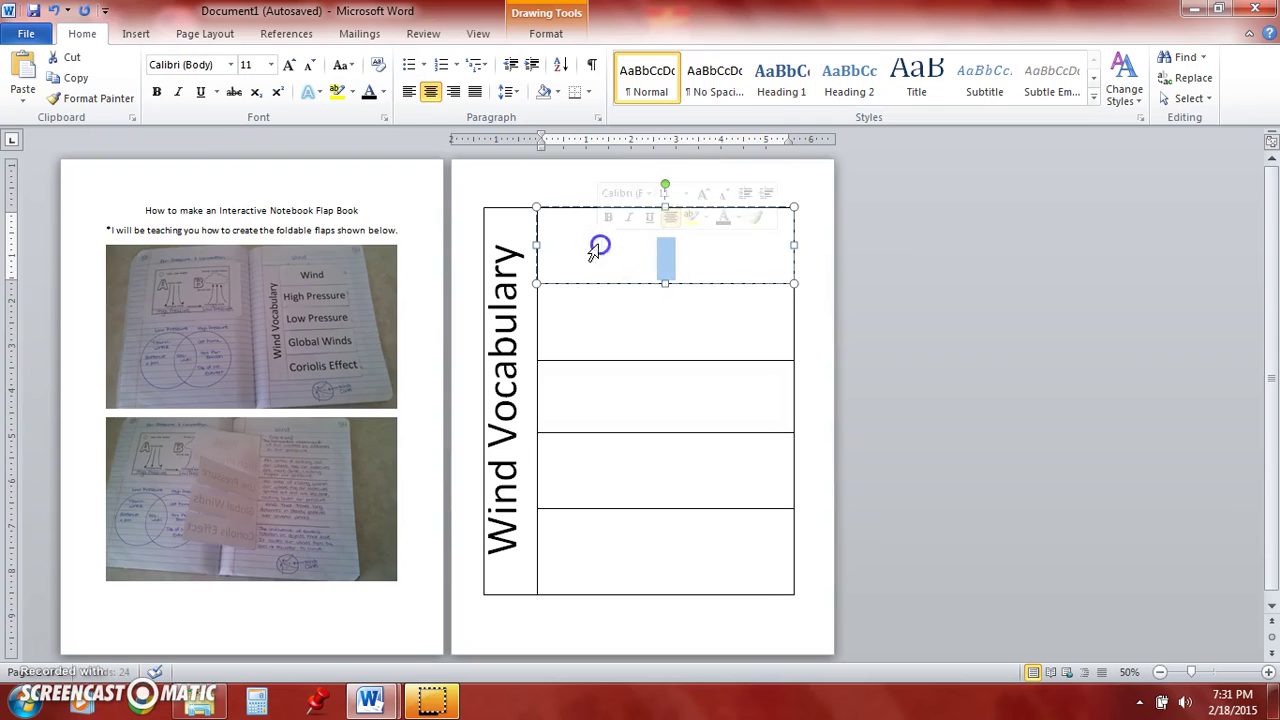
pyautogui.click(388, 92)
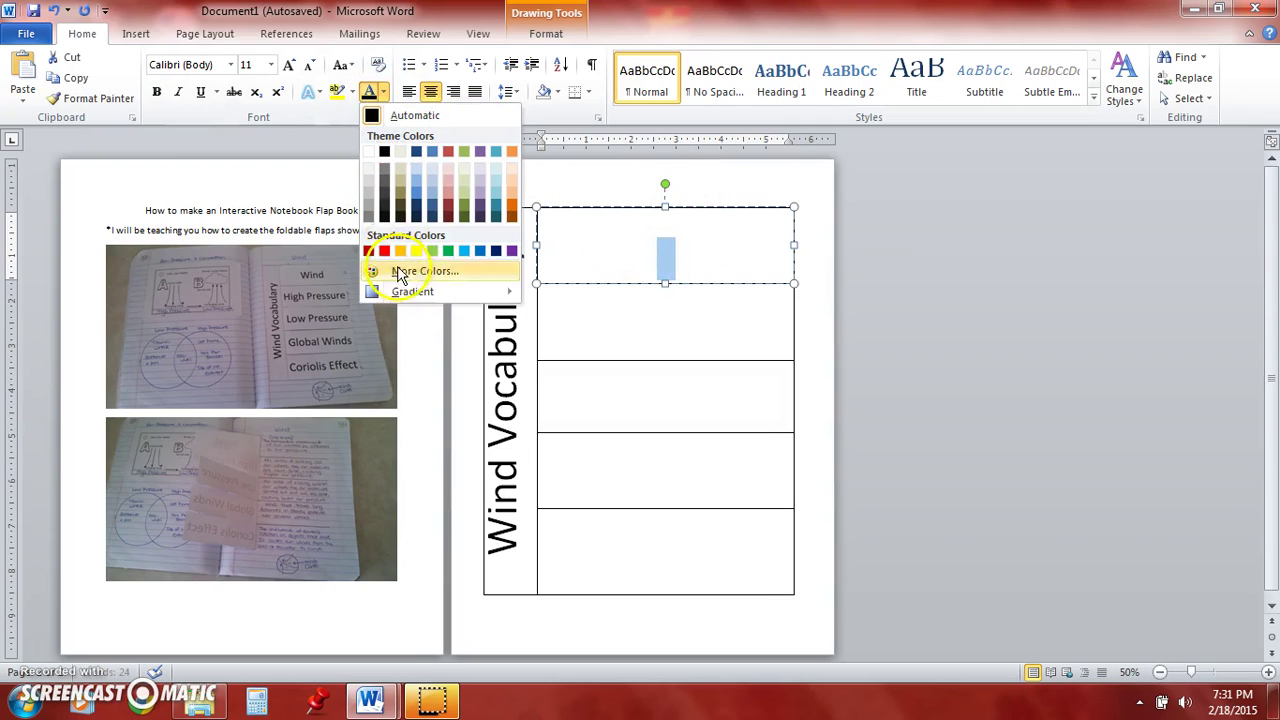
pyautogui.click(385, 152)
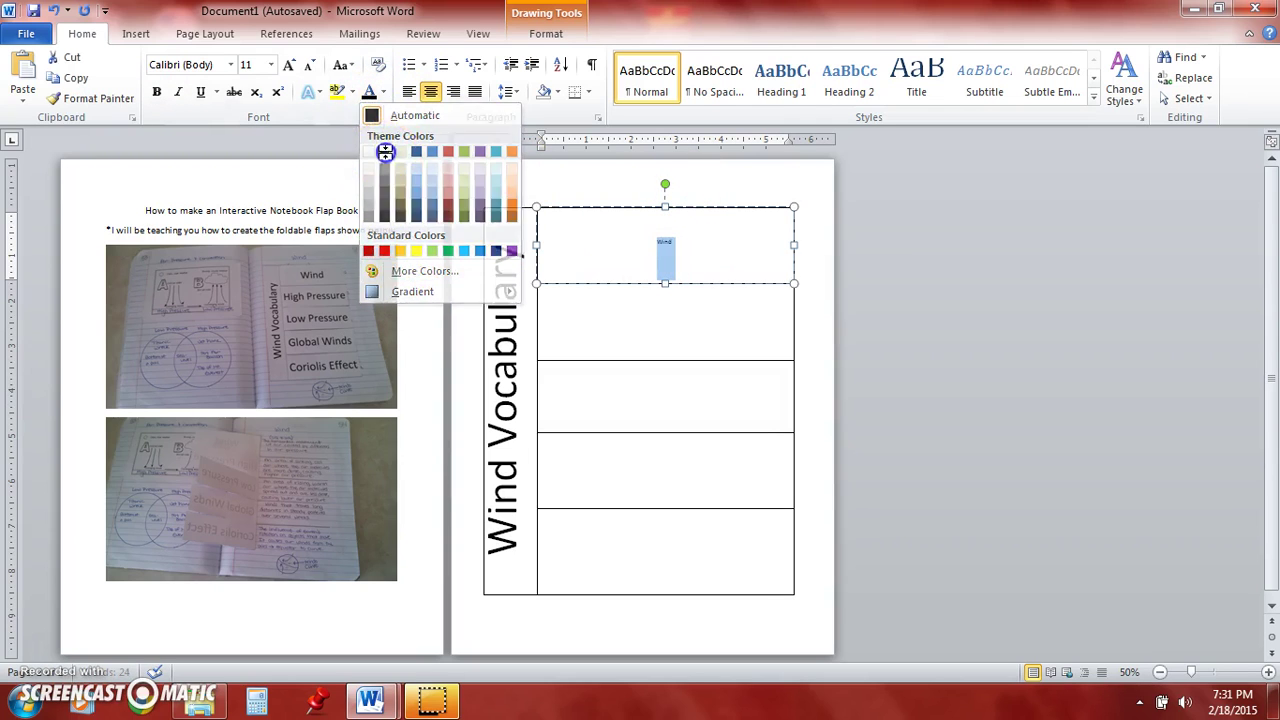
pyautogui.click(271, 66)
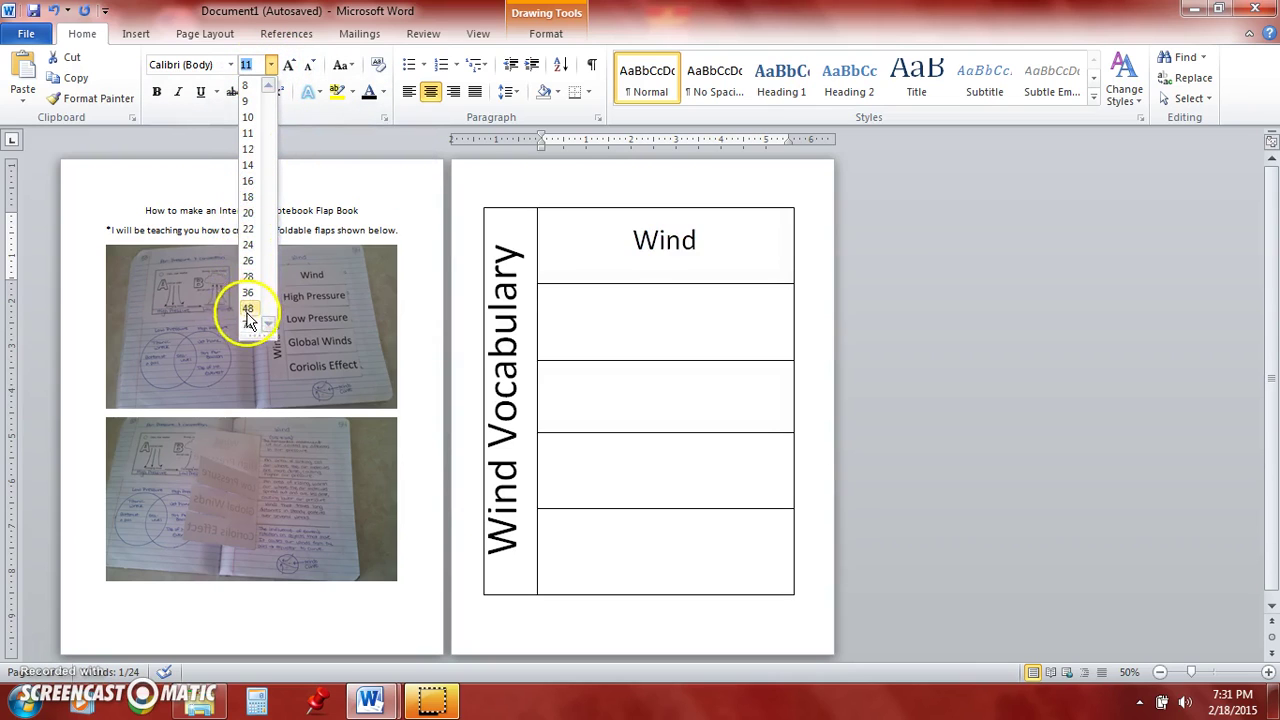
pyautogui.press('Escape')
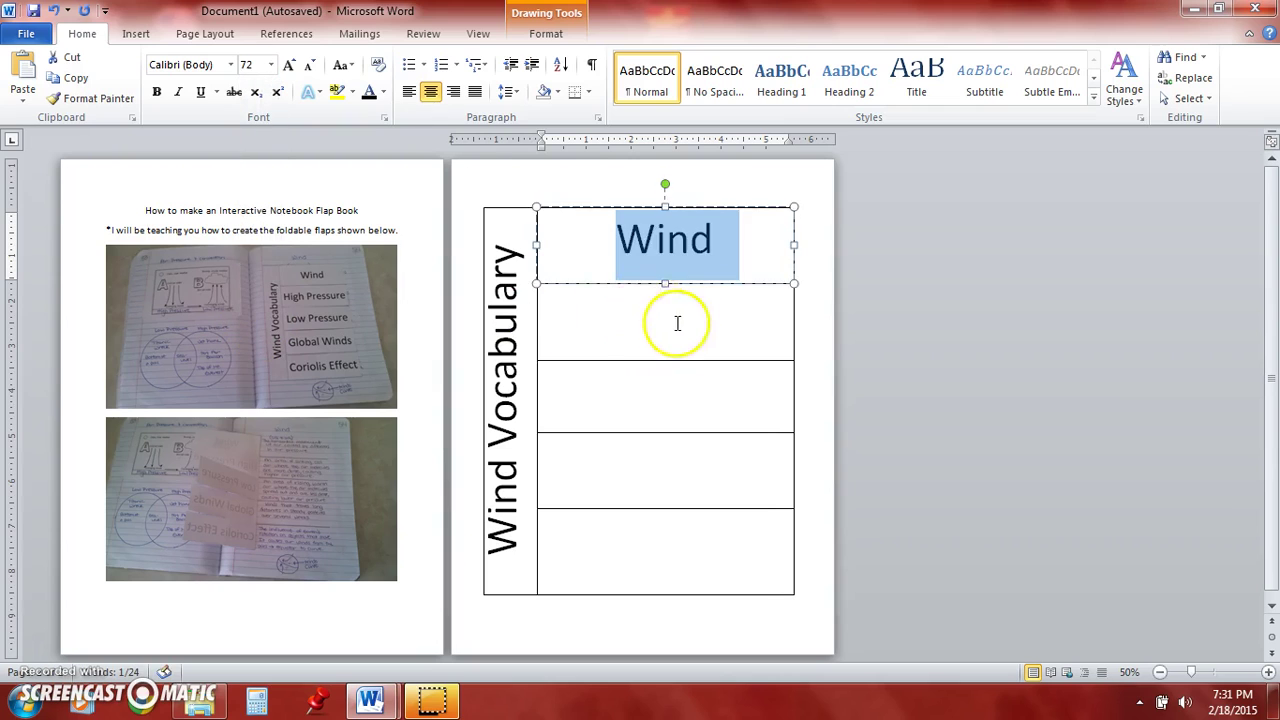
# - Add the text "High Pressure" inside the second flap rectangle and set its font size to 48
pyautogui.click(673, 285)
pyautogui.rightClick(671, 288)
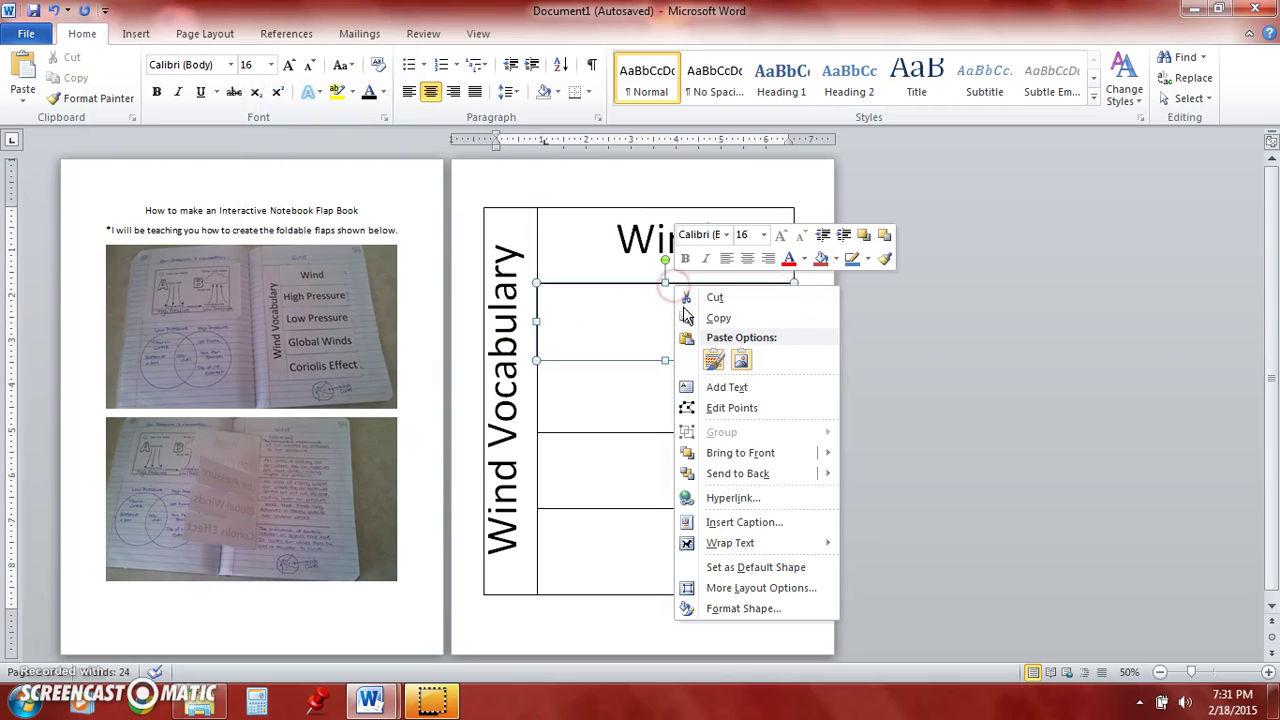
pyautogui.click(700, 386)
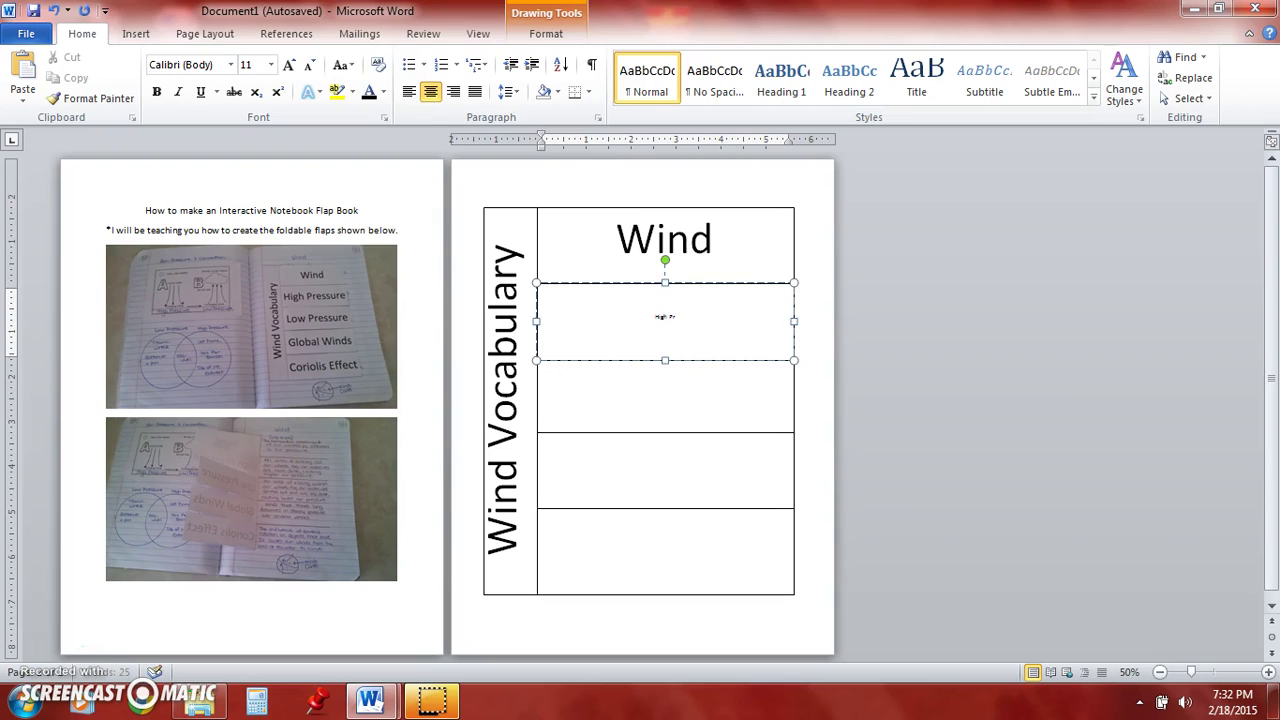
pyautogui.moveTo(686, 316); pyautogui.dragTo(648, 314)
pyautogui.click(271, 66)
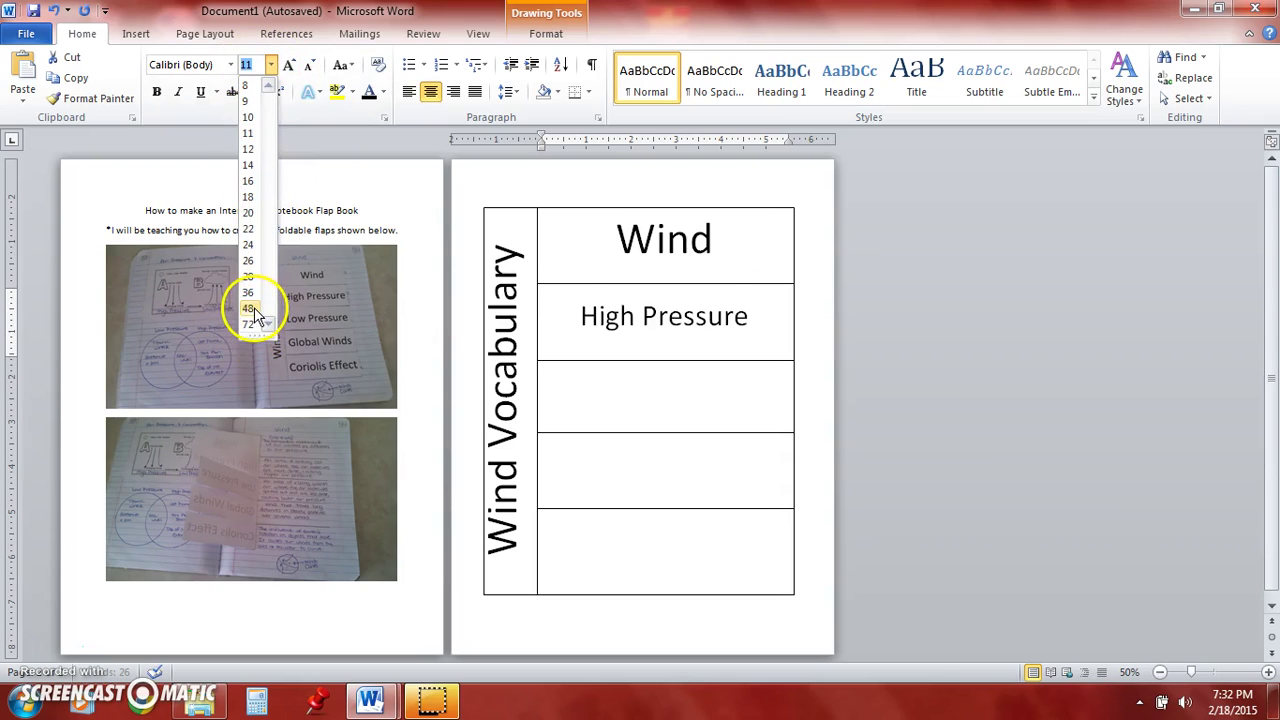
# - Add the text "Low Pressure" inside the third flap rectangle and set its font size to 48
pyautogui.click(700, 380)
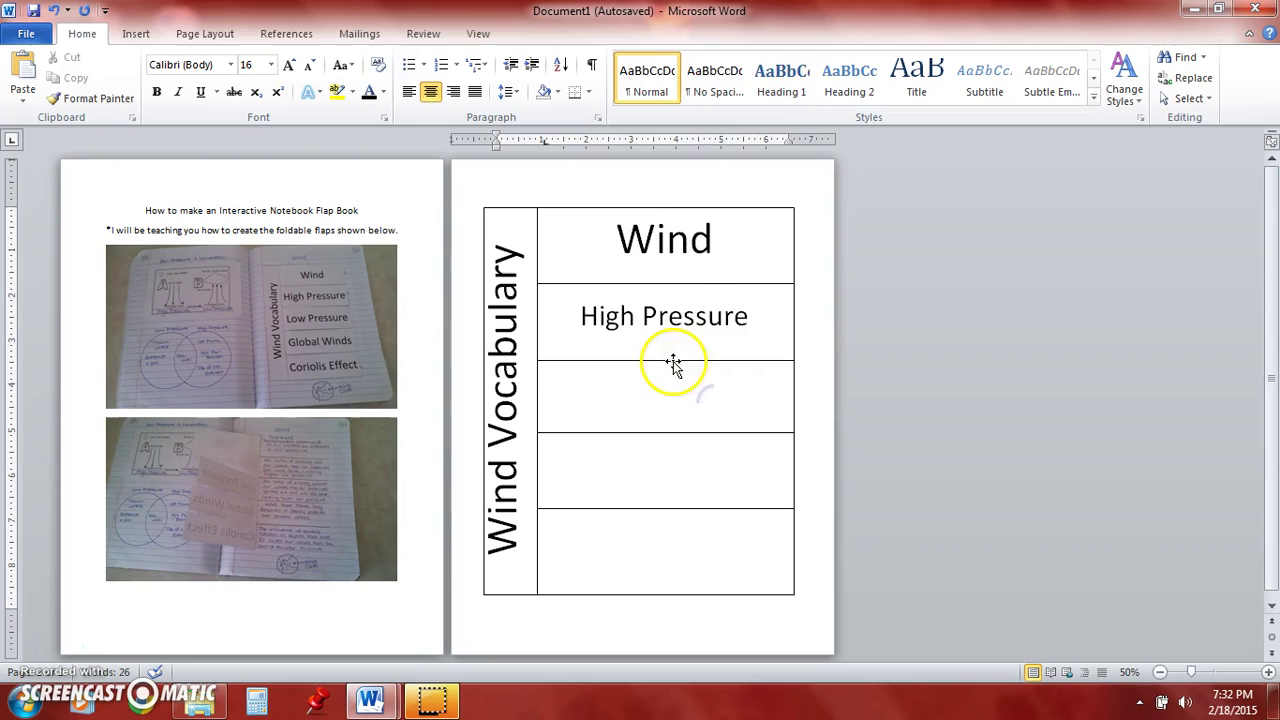
pyautogui.rightClick(673, 365)
pyautogui.click(720, 128)
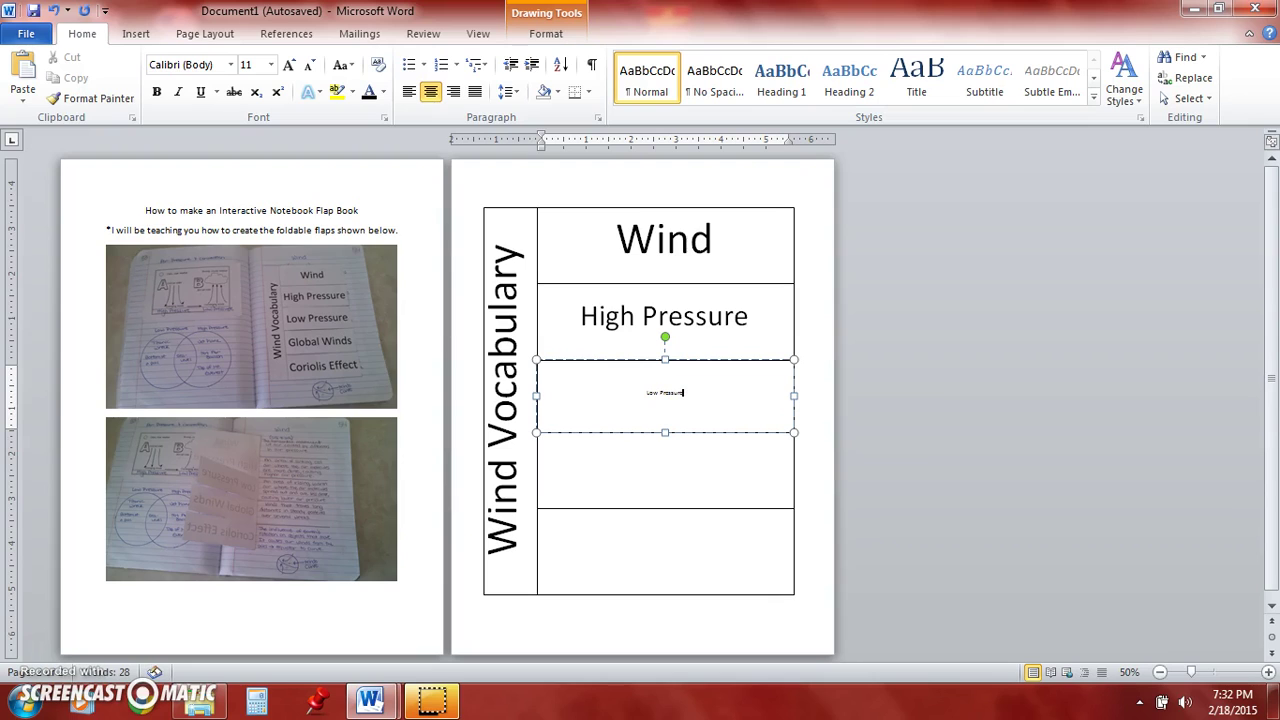
pyautogui.moveTo(780, 398); pyautogui.dragTo(649, 389)
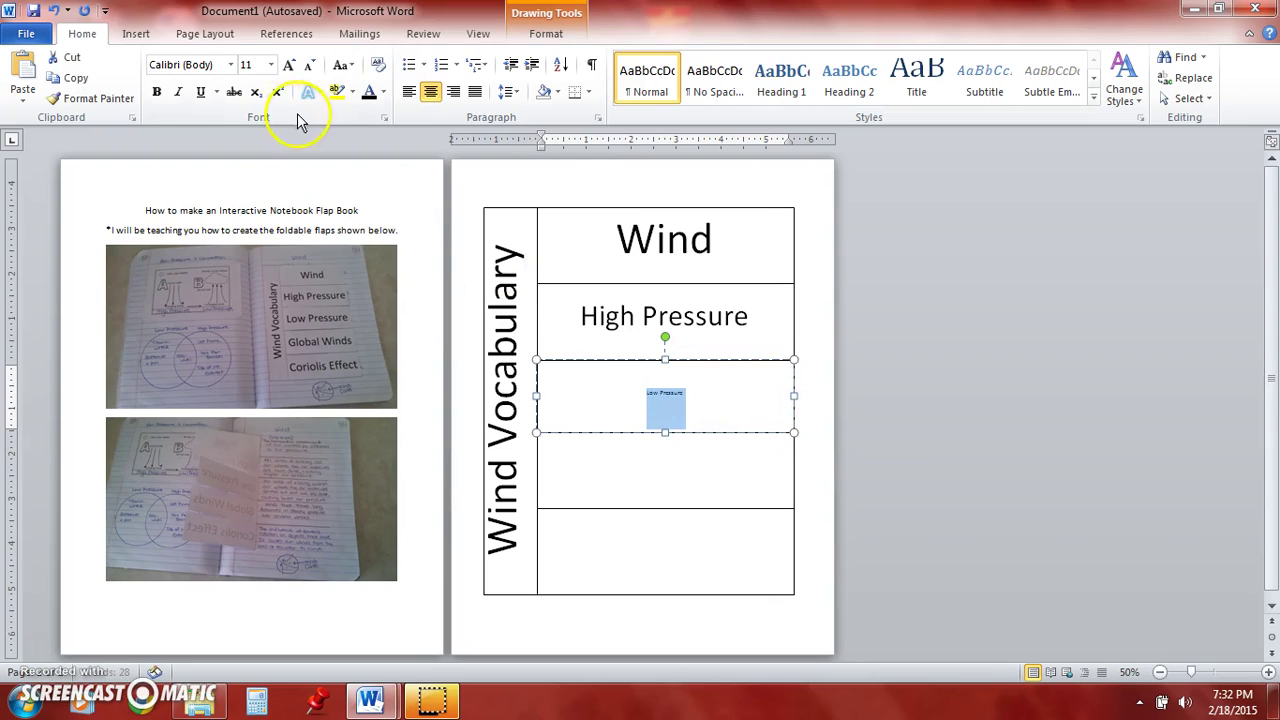
pyautogui.click(270, 64)
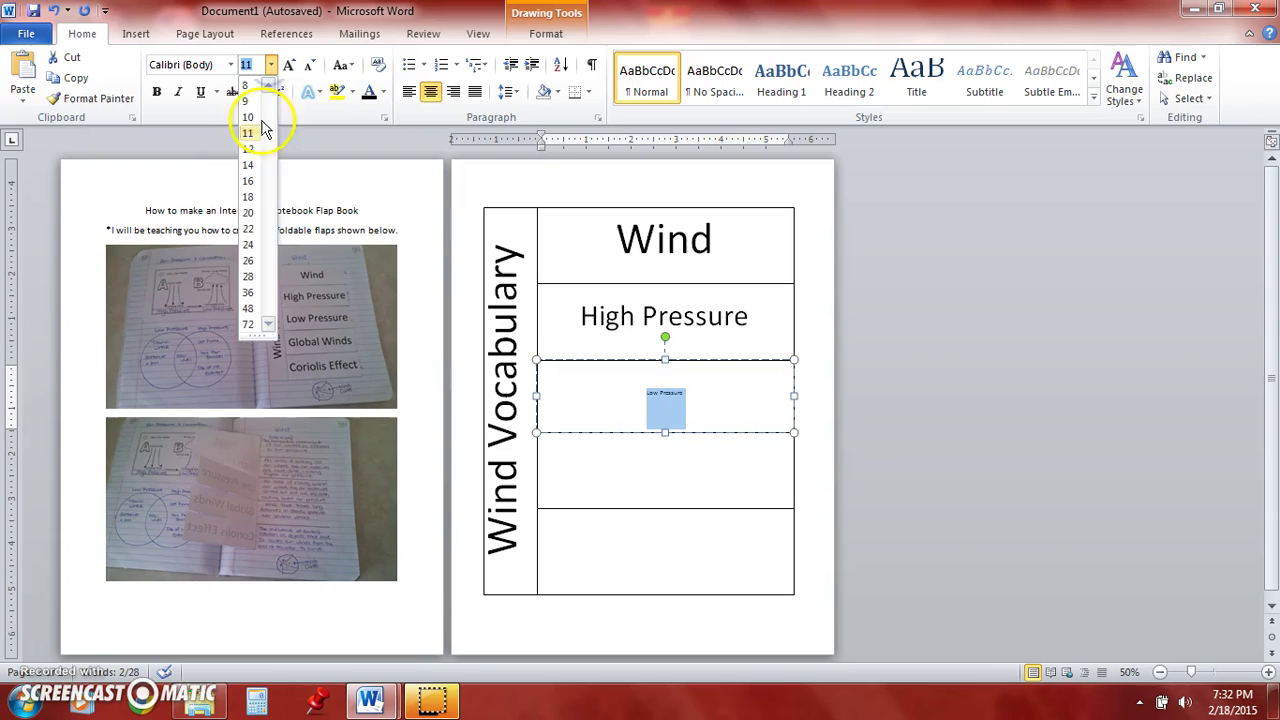
pyautogui.click(250, 308)
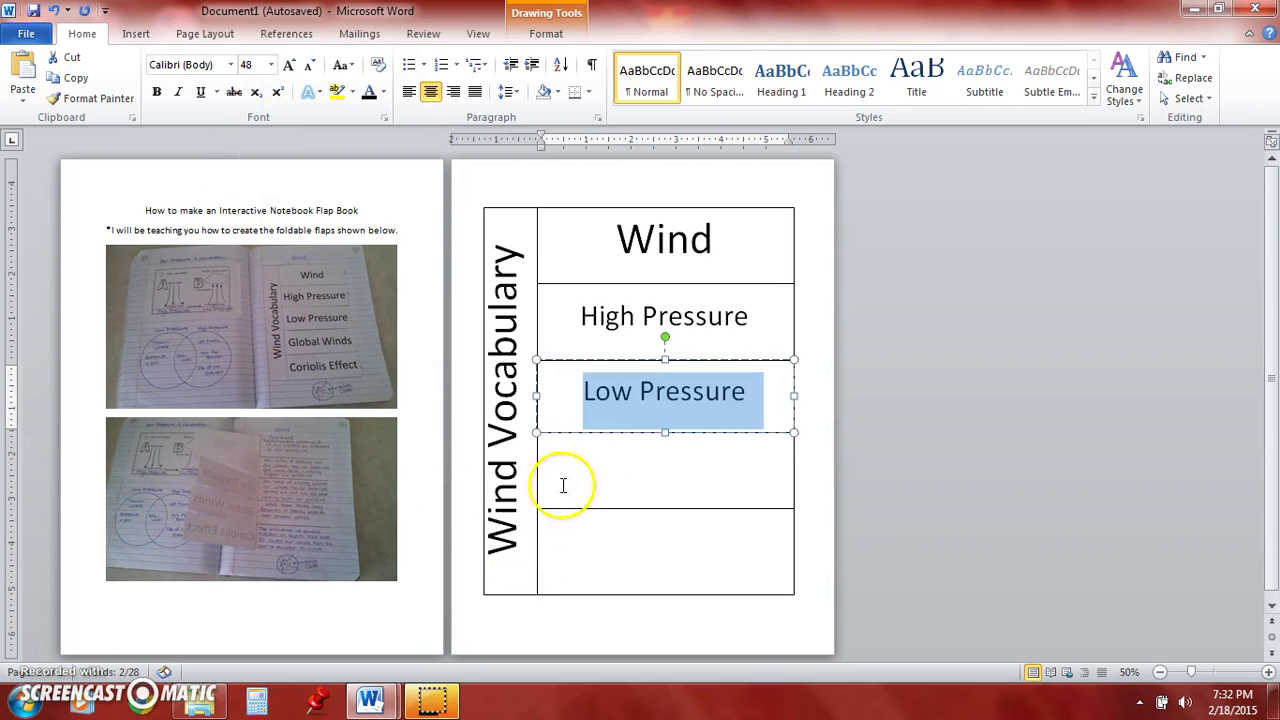
# - Add the text "Global Winds" inside the fourth flap rectangle and set its font size to 72
pyautogui.click(624, 472)
pyautogui.rightClick(639, 440)
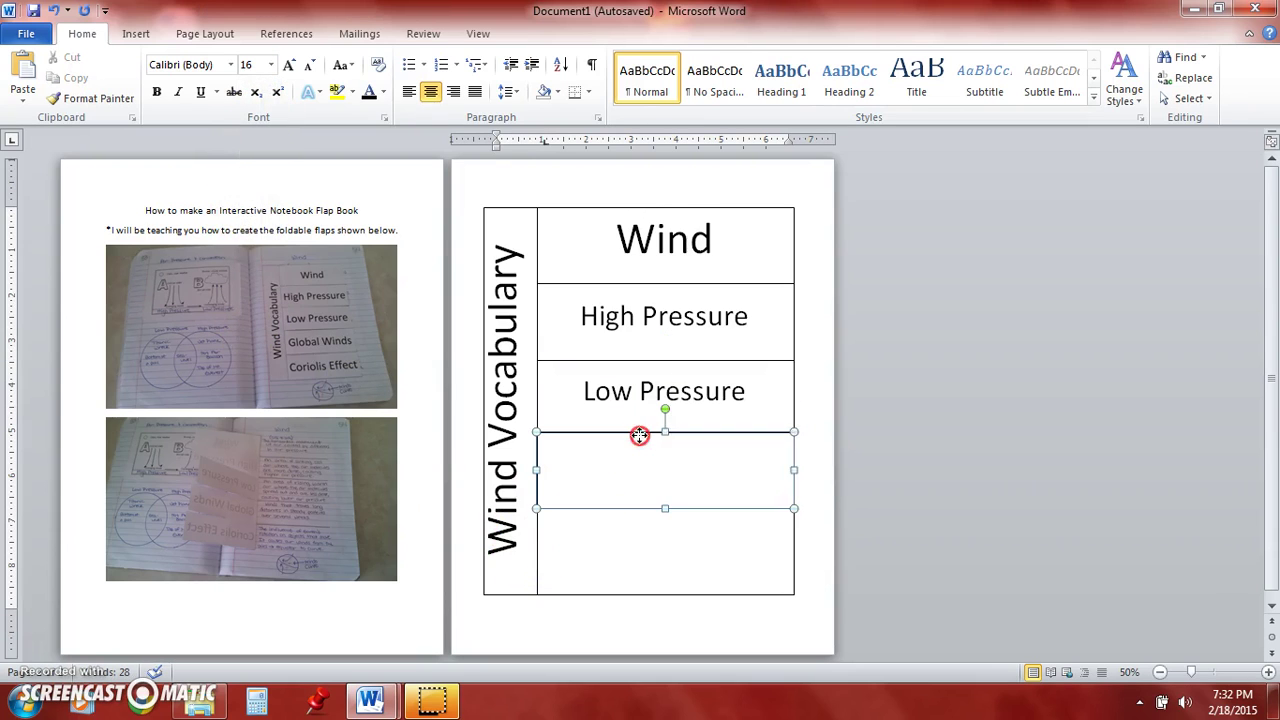
pyautogui.click(710, 202)
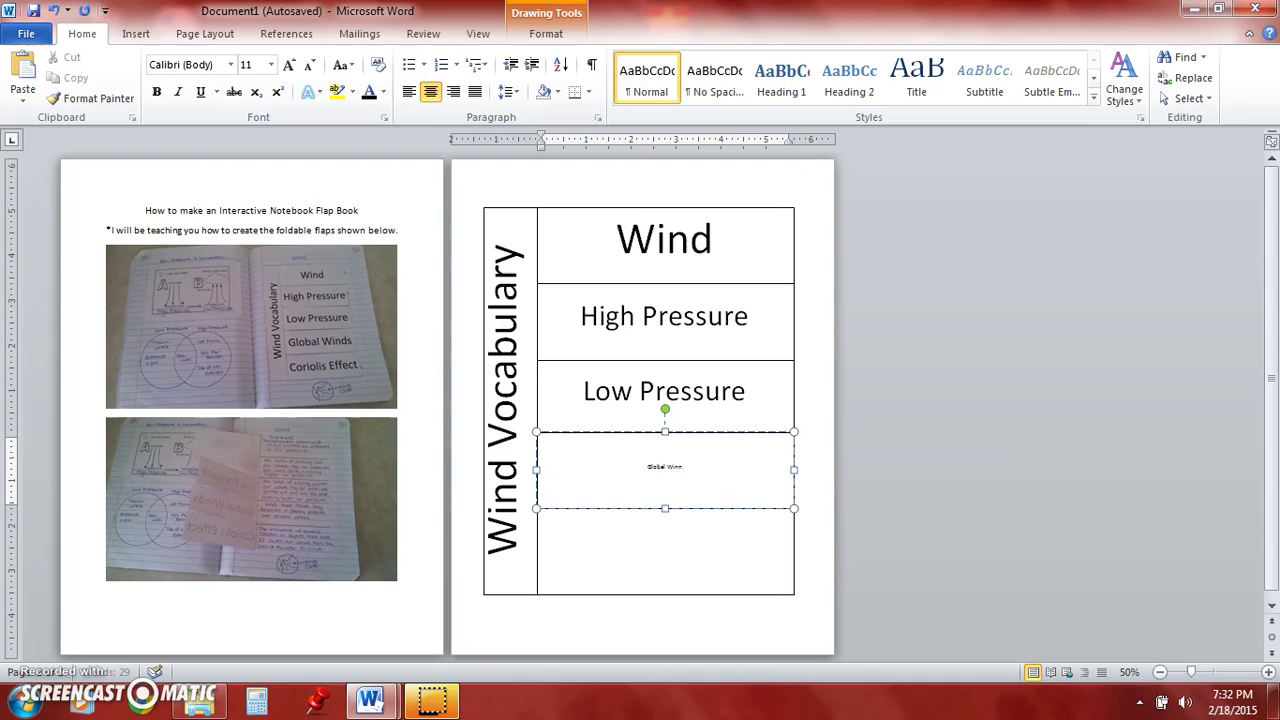
pyautogui.click(678, 468)
pyautogui.moveTo(688, 470); pyautogui.dragTo(626, 462)
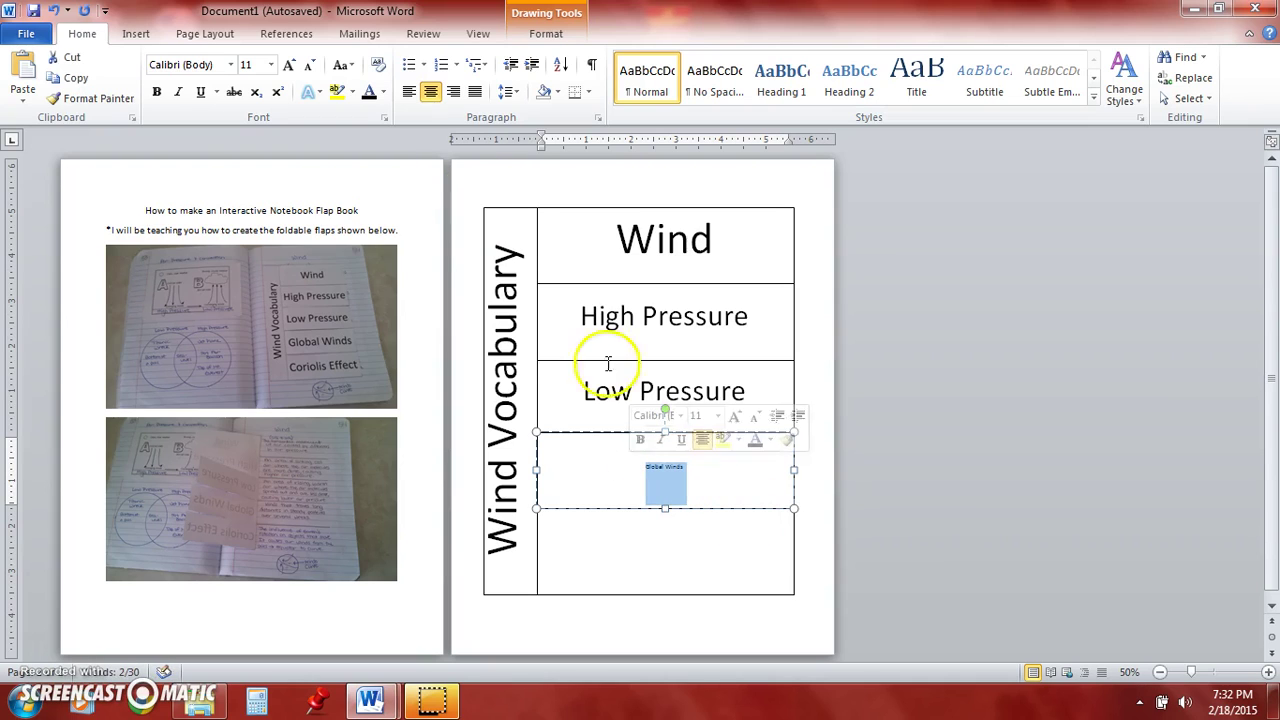
pyautogui.click(270, 65)
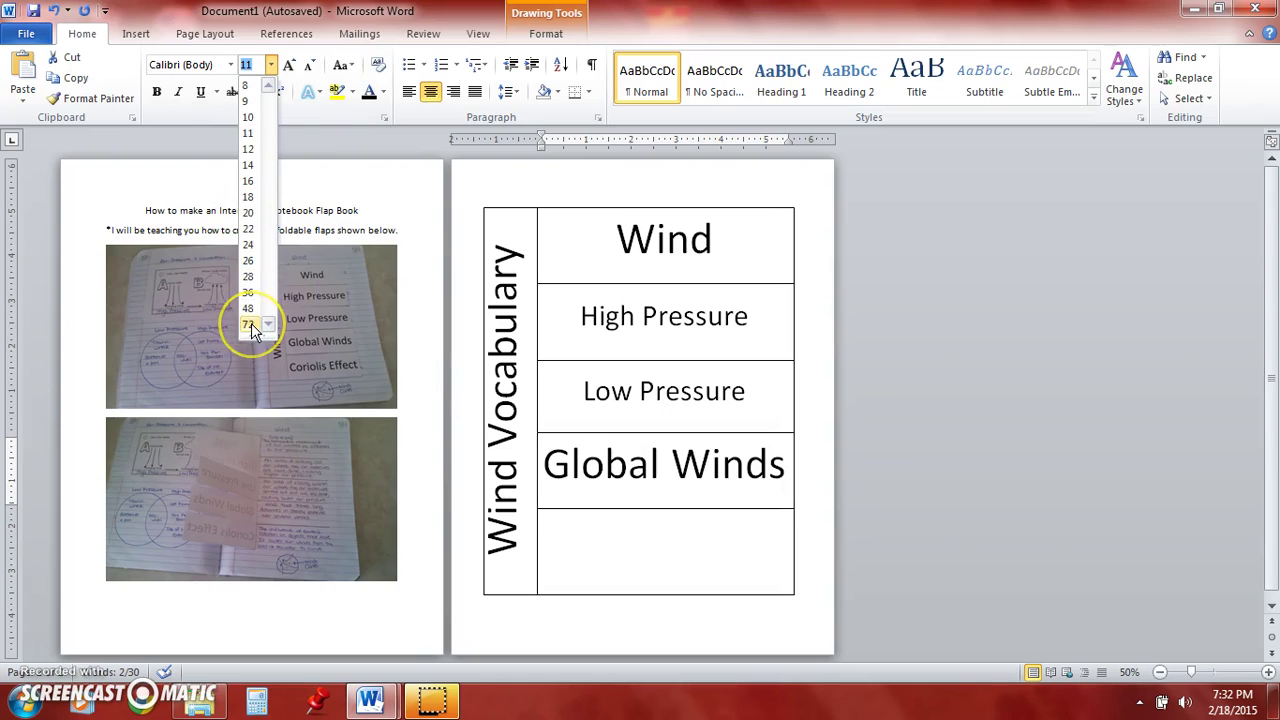
pyautogui.click(306, 380)
pyautogui.click(634, 551)
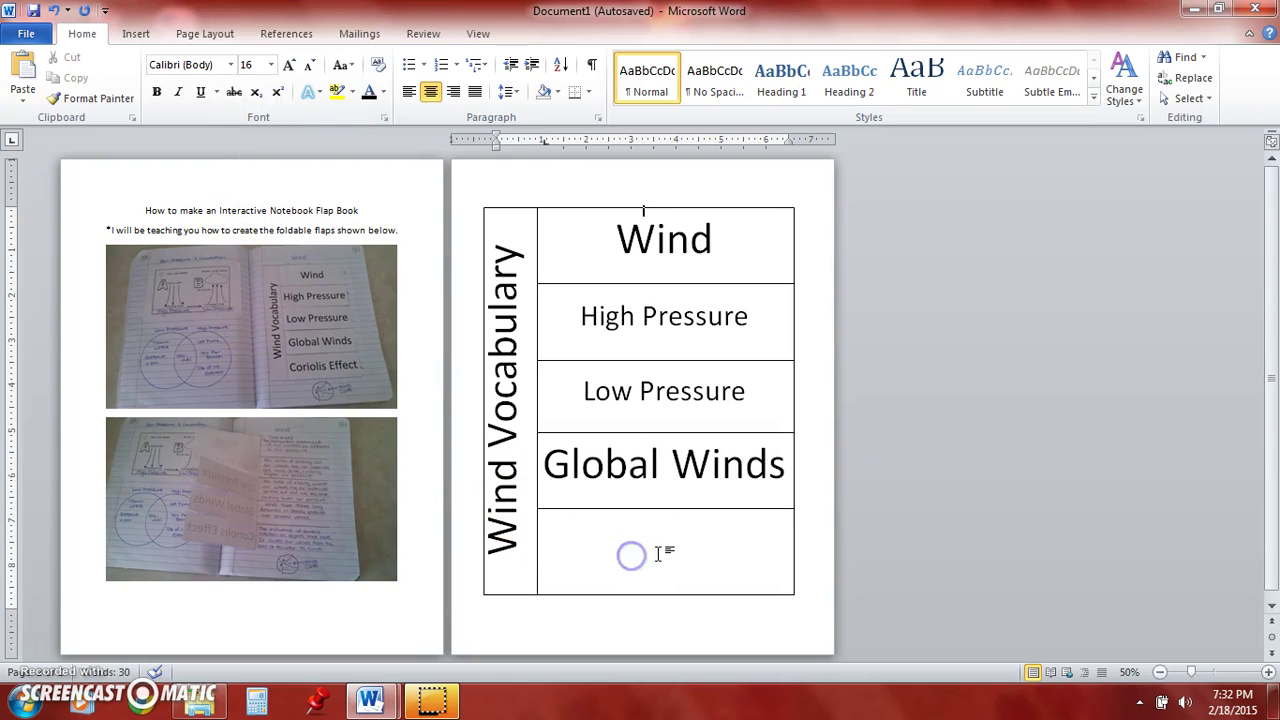
pyautogui.click(659, 548)
pyautogui.rightClick(650, 546)
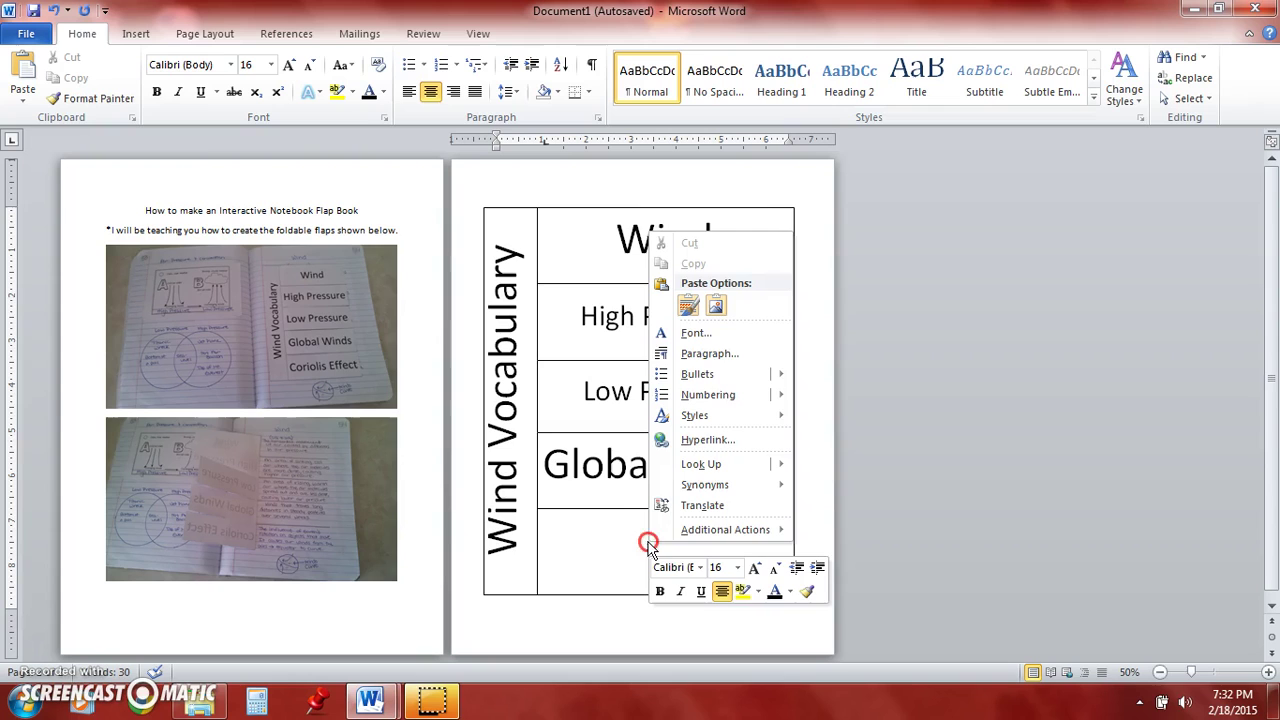
# - Add the text "Coroiolis Effect" inside the fifth flap rectangle
pyautogui.click(617, 514)
pyautogui.rightClick(618, 513)
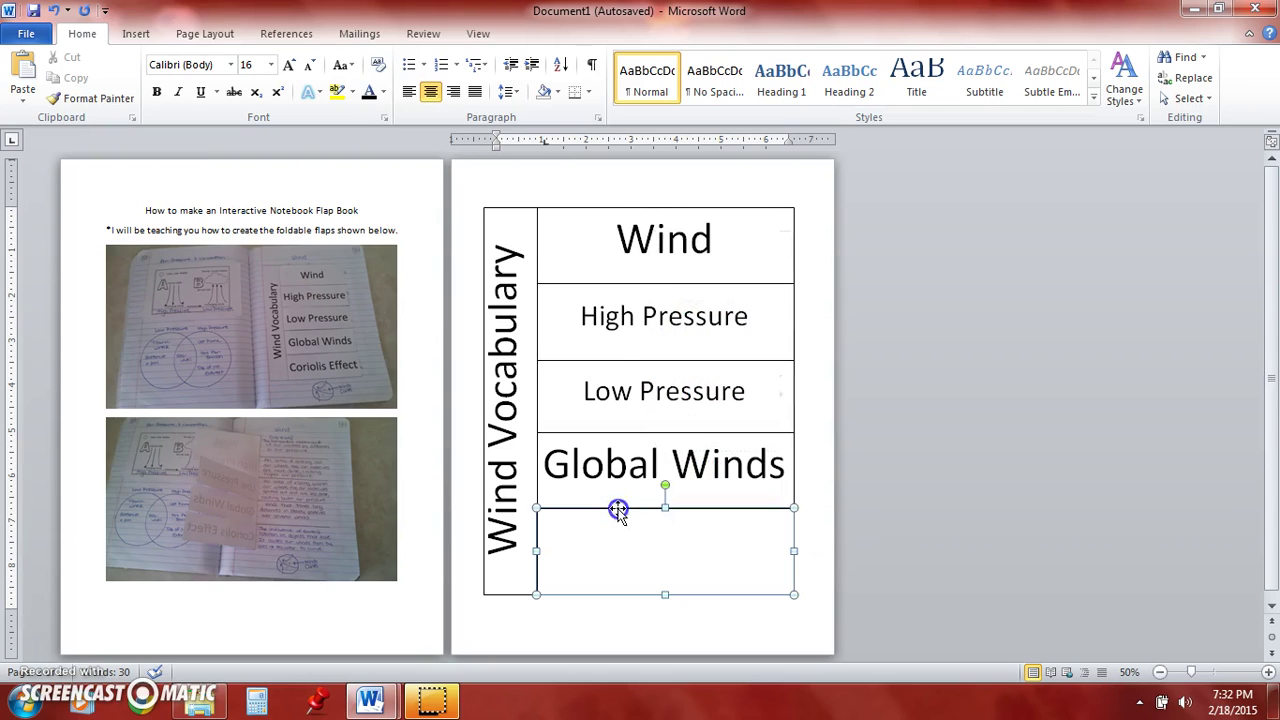
pyautogui.click(680, 276)
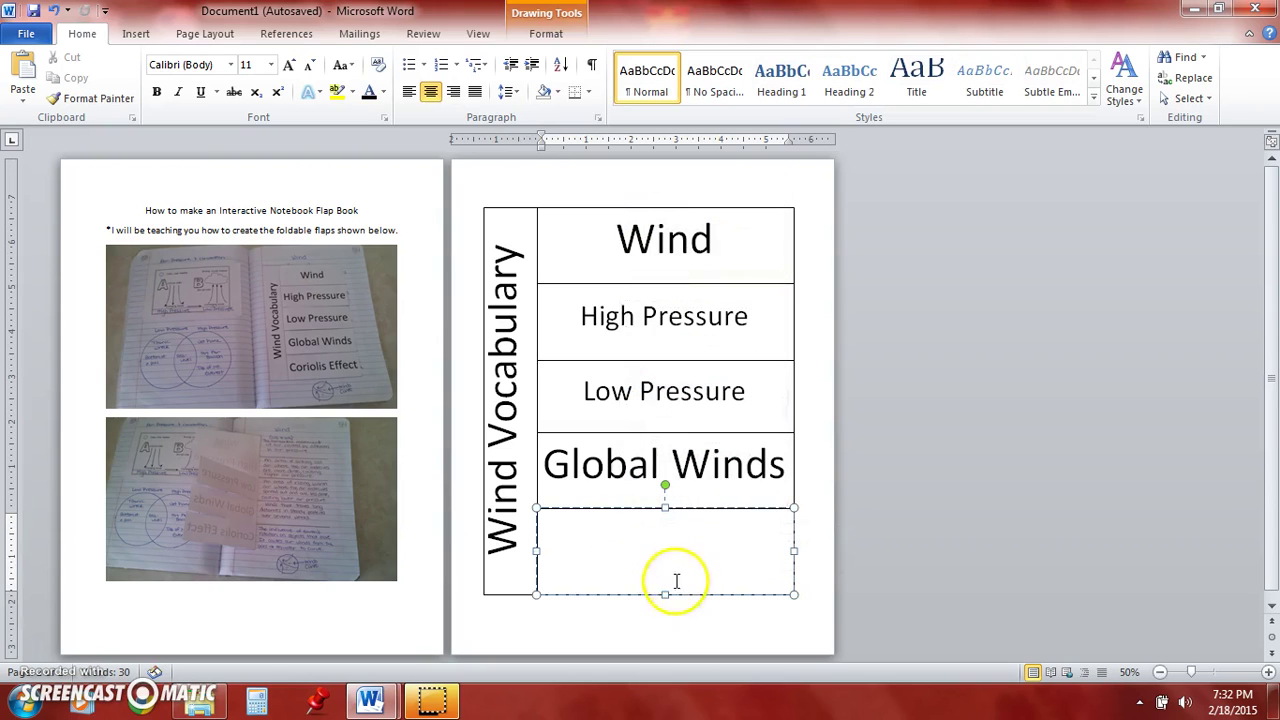
pyautogui.click(659, 553)
pyautogui.click(671, 547)
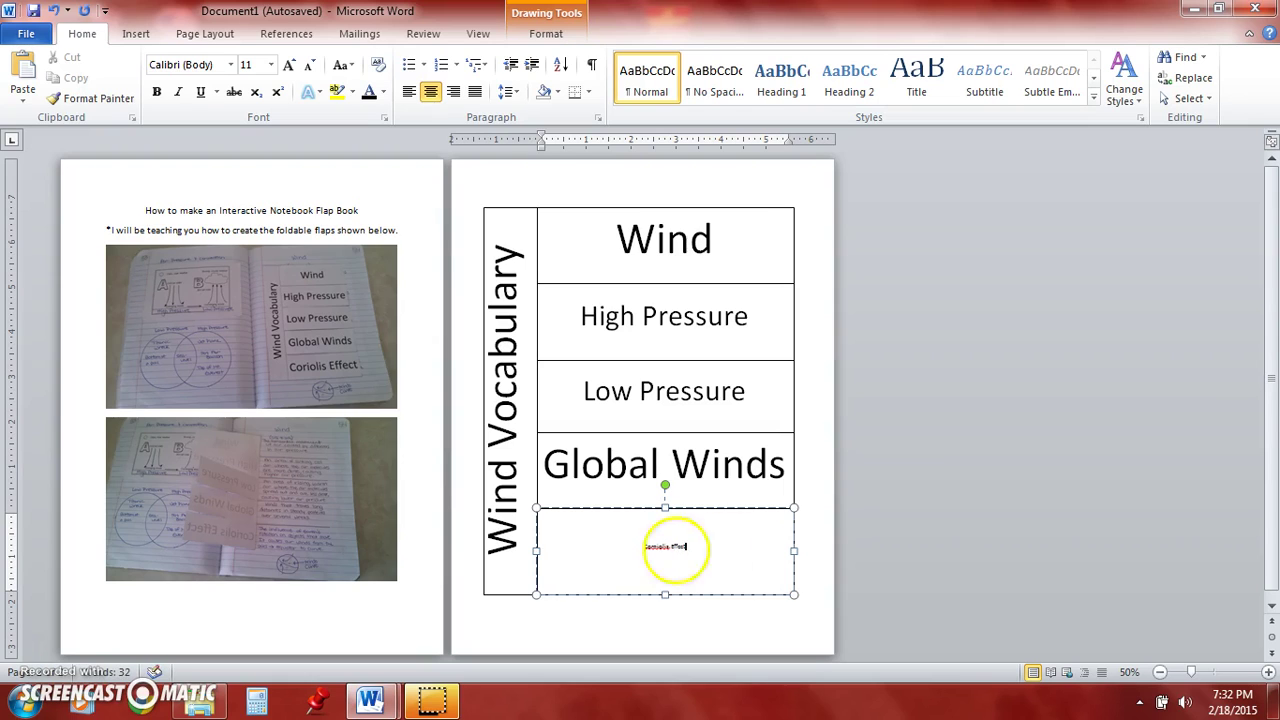
pyautogui.write('Coriolis Effect')
# - Set the fifth flap's label text to font size 48
pyautogui.moveTo(680, 588); pyautogui.dragTo(620, 549)
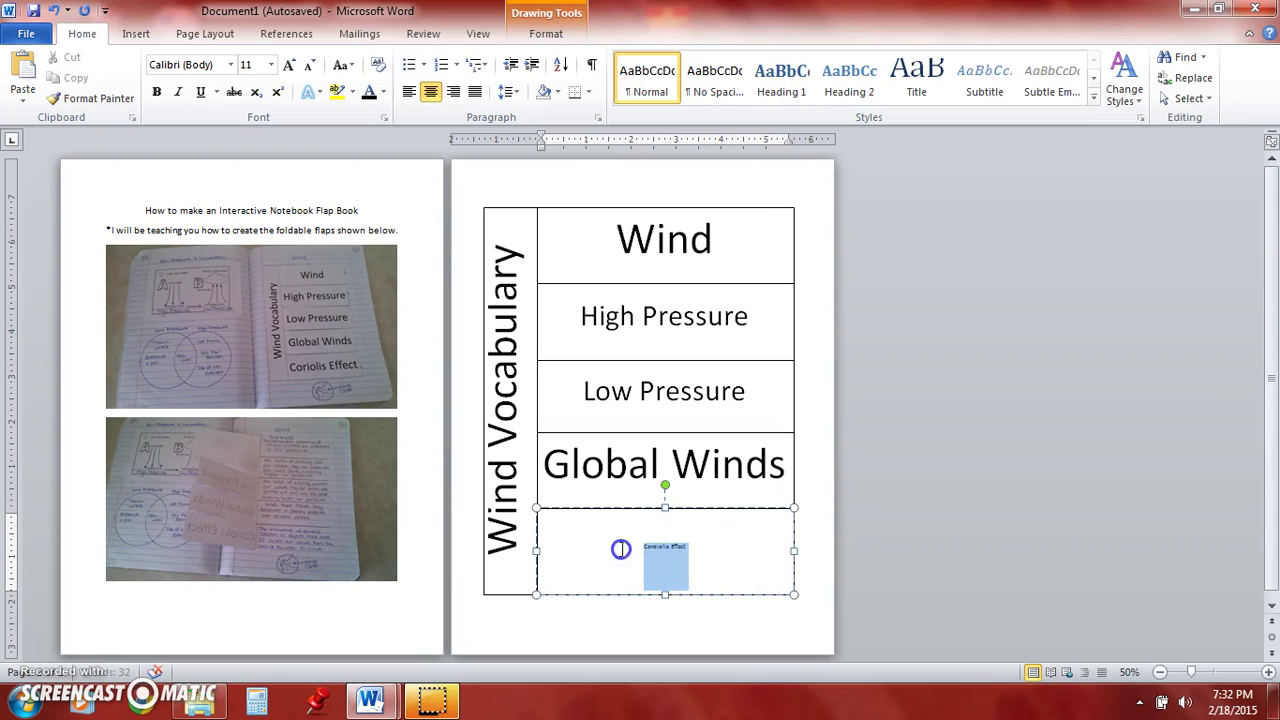
pyautogui.click(270, 64)
pyautogui.click(252, 318)
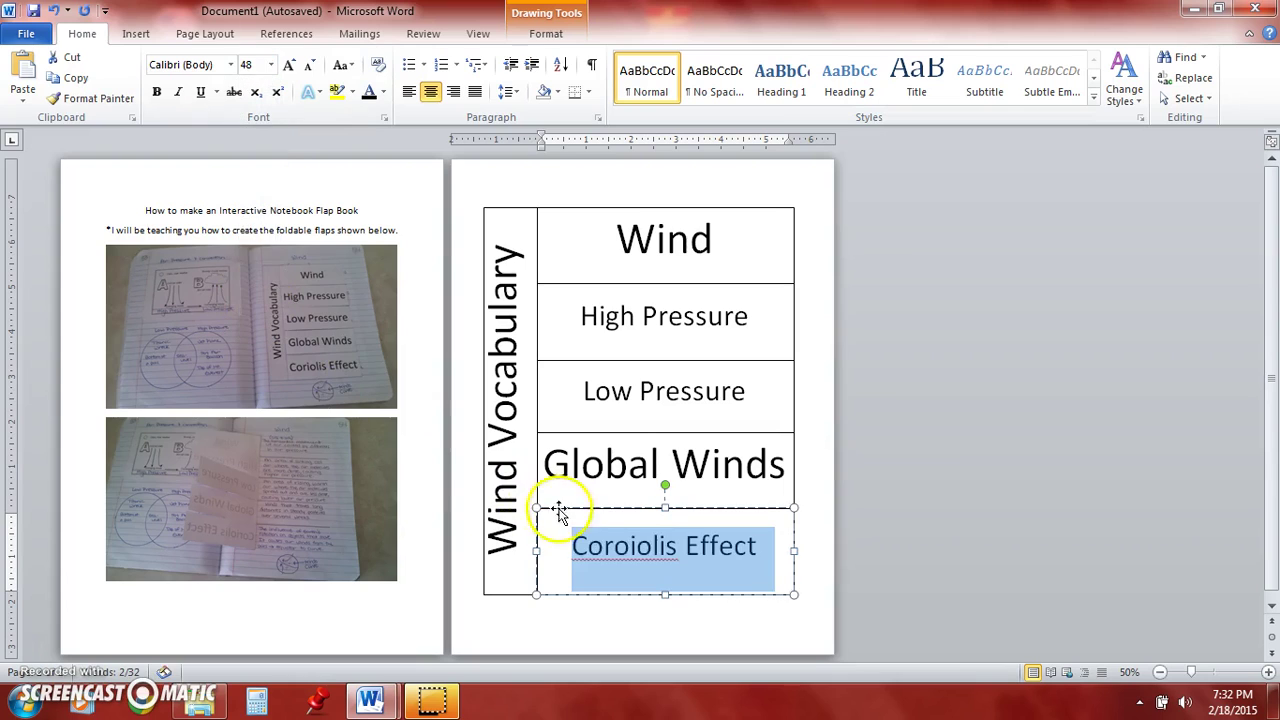
# - Correct the spelling in the fifth flap's label to "Coriolis Effect" by removing the extra "o"
pyautogui.click(638, 550)
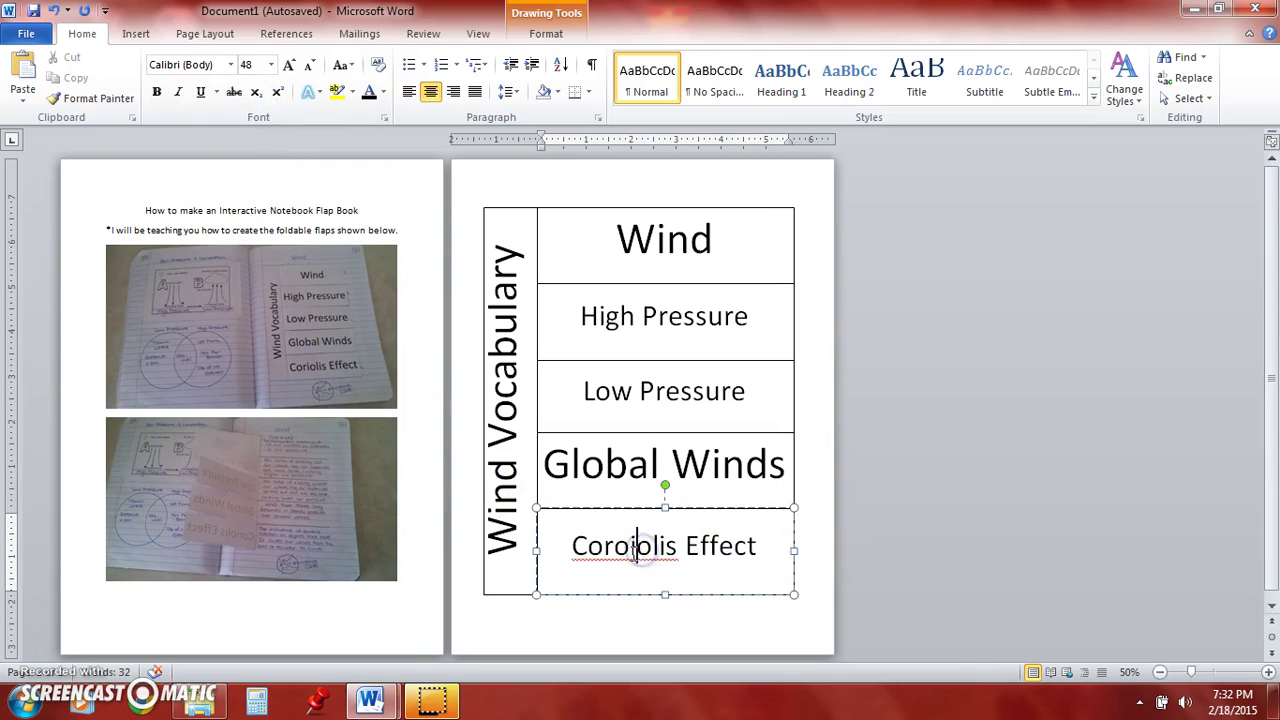
pyautogui.press('Delete')
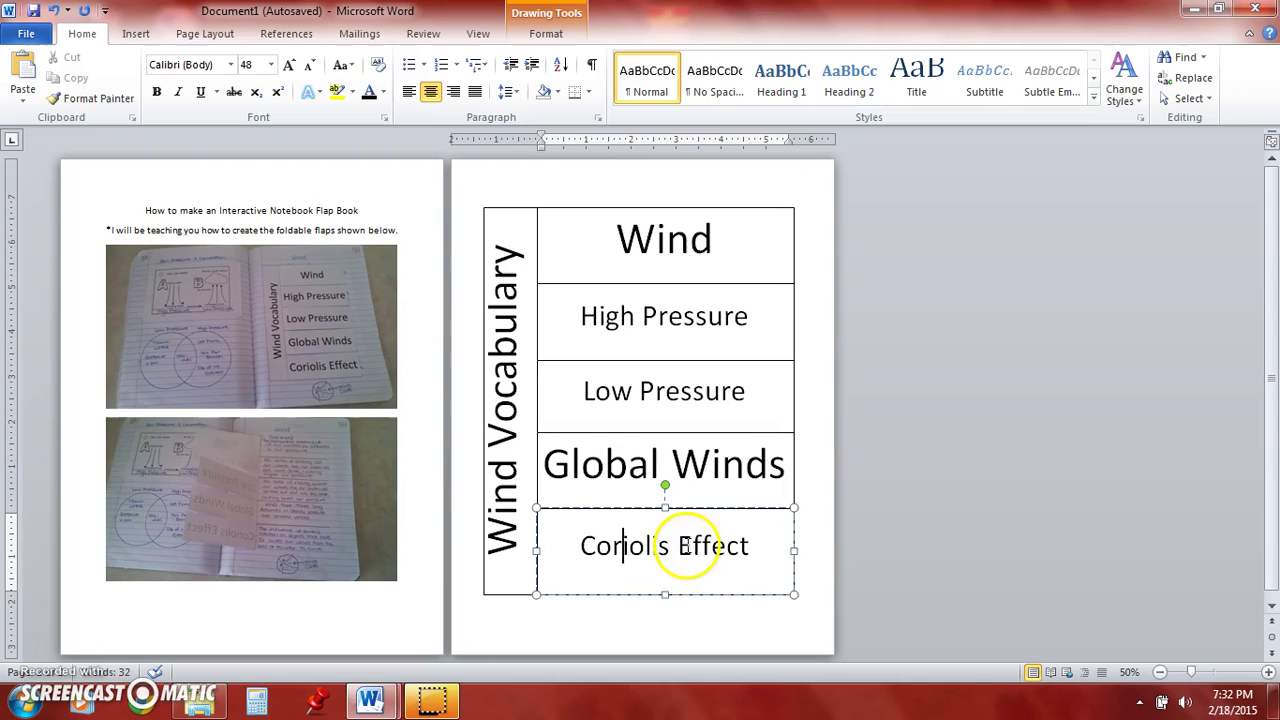
pyautogui.click(657, 590)
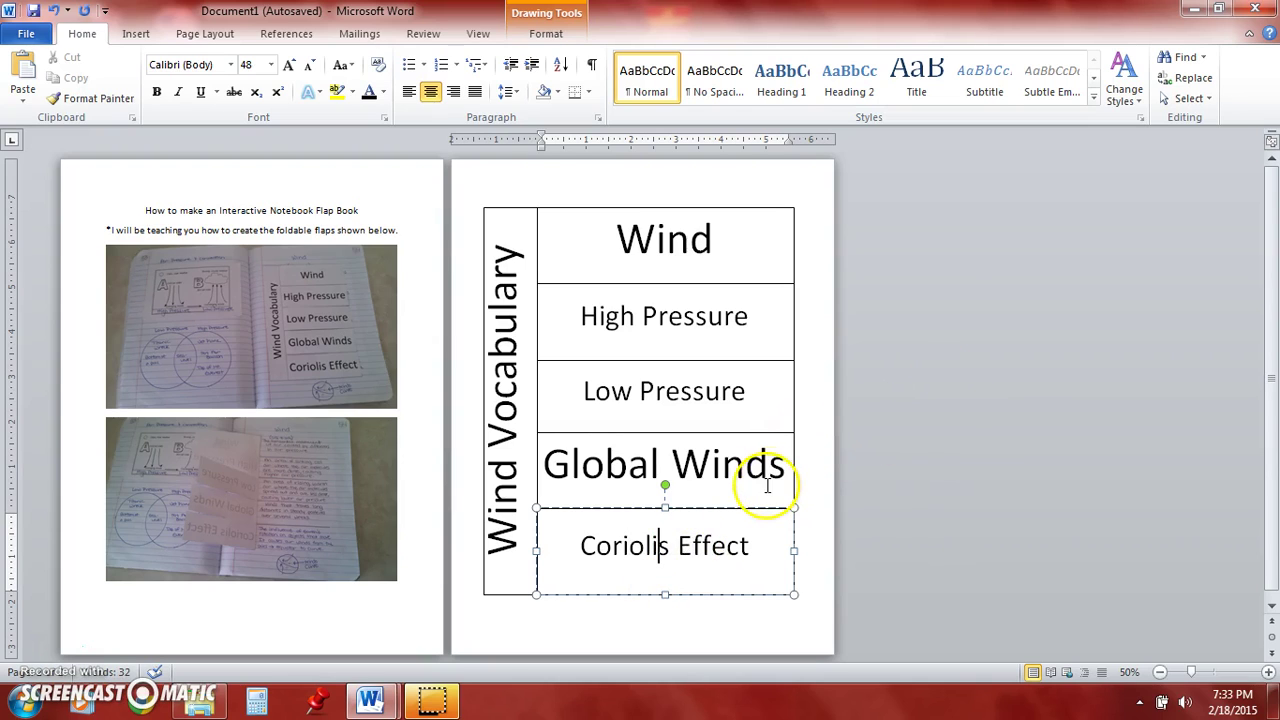